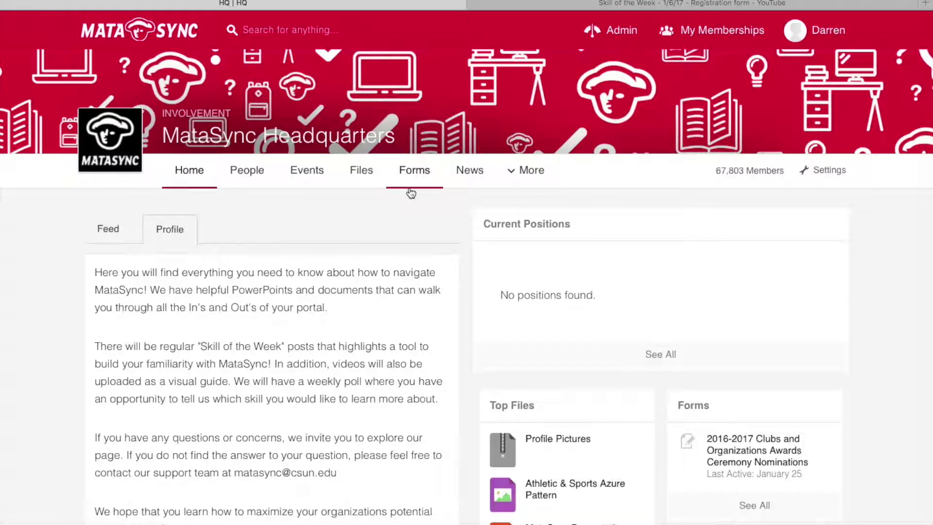
Open the News section of MataSync Headquarters and start creating a news post
{"action": "left_click", "coordinate": [532, 178]}
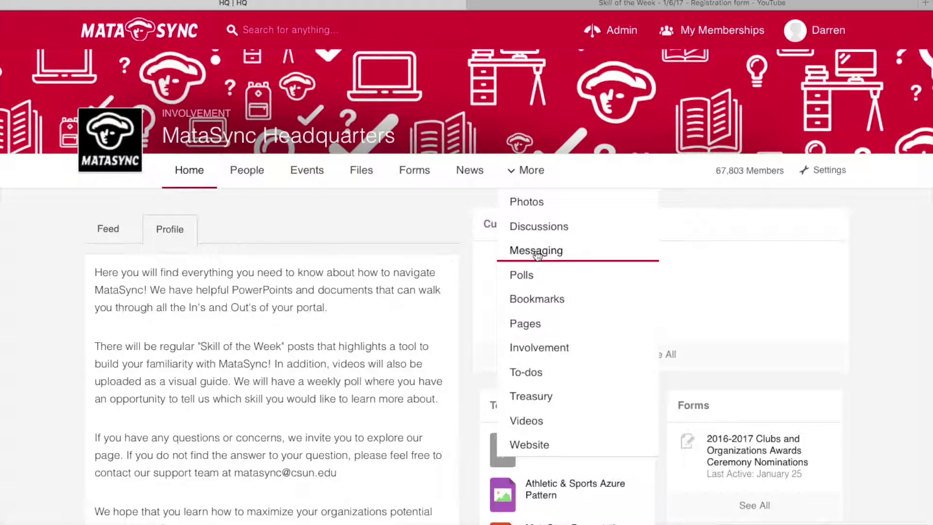
{"action": "left_click", "coordinate": [473, 244]}
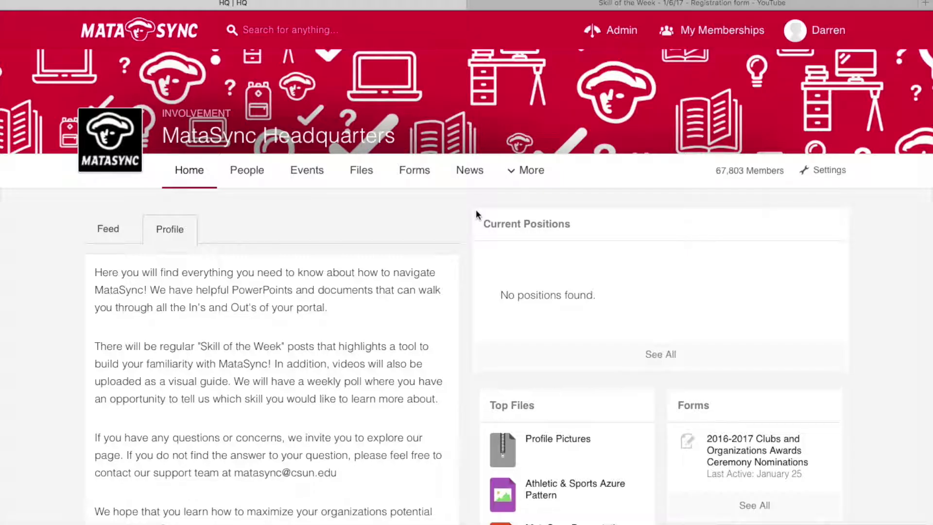
{"action": "left_click", "coordinate": [467, 176]}
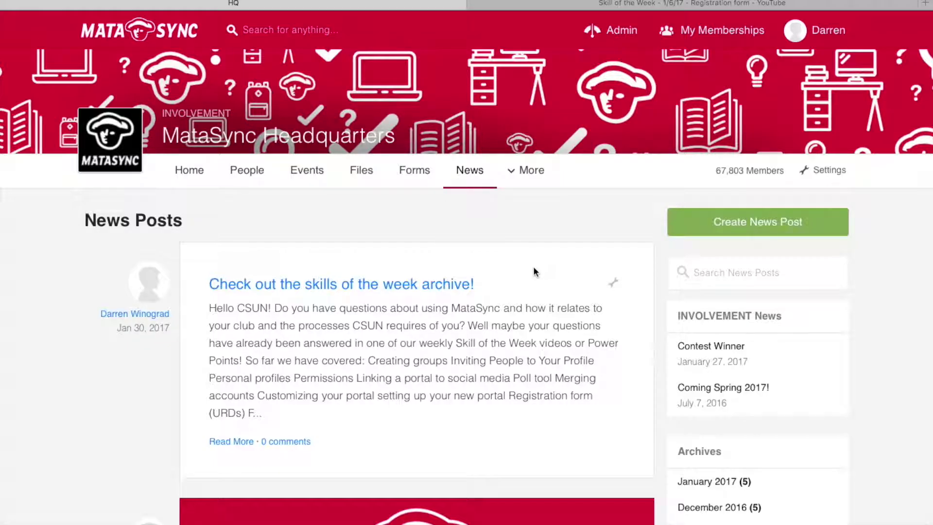
{"action": "left_click", "coordinate": [668, 218]}
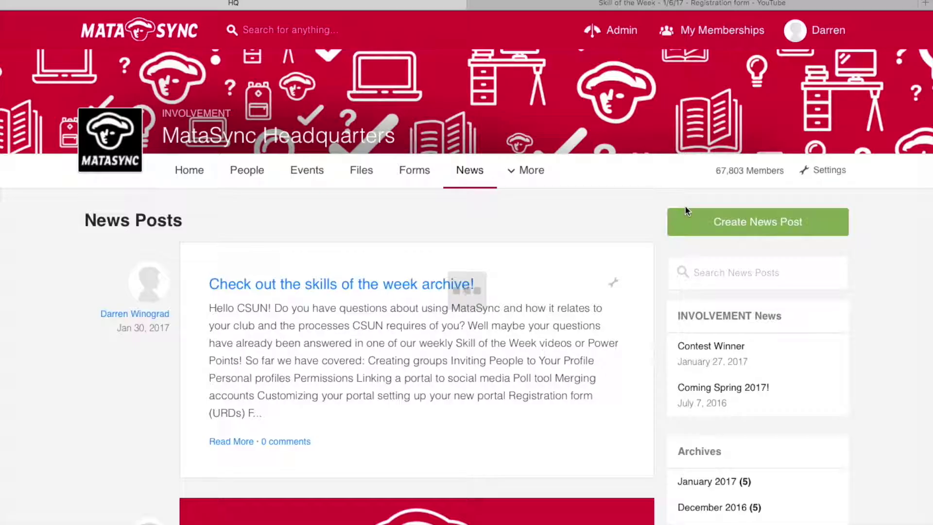
Enter the text "Video" in the post content, leaving the title empty
{"action": "scroll", "coordinate": [686, 211], "scroll_direction": "down", "scroll_amount": 4}
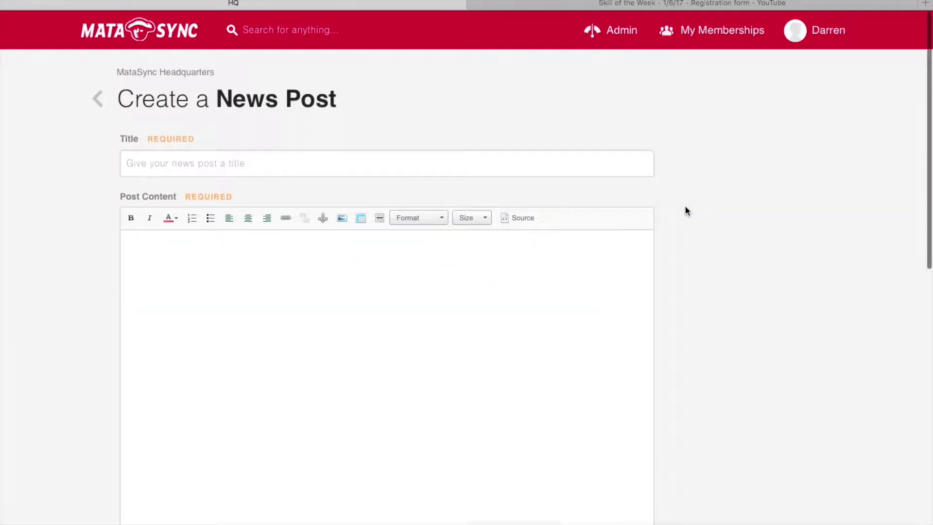
{"action": "left_click", "coordinate": [429, 256]}
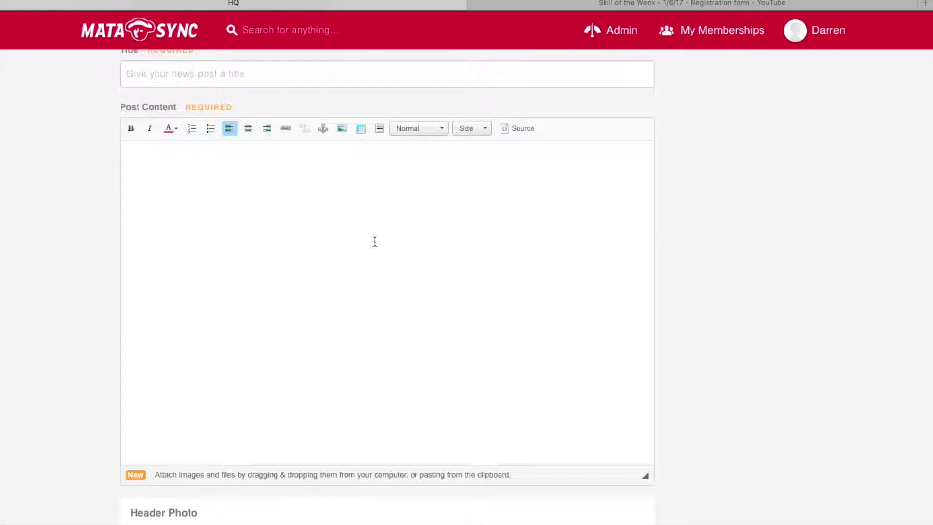
{"action": "scroll", "coordinate": [327, 204], "scroll_direction": "up", "scroll_amount": 1}
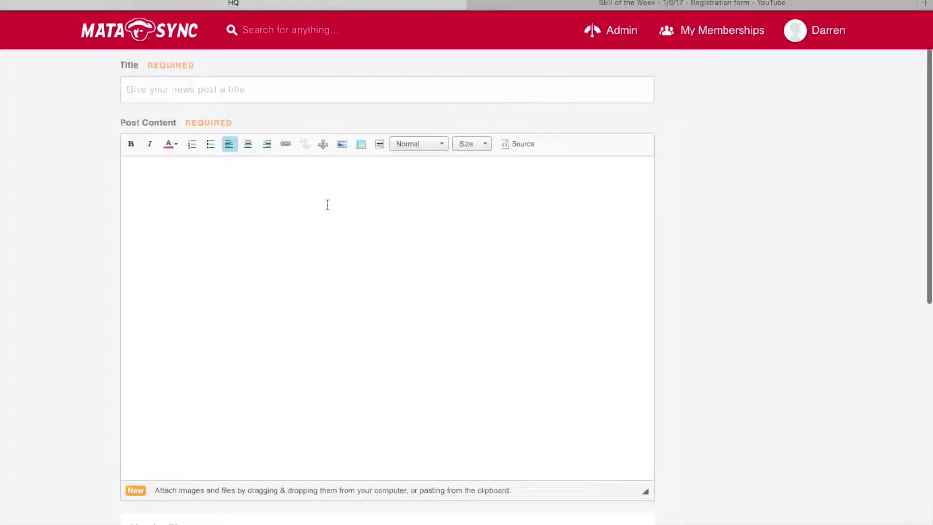
{"action": "left_click", "coordinate": [227, 100]}
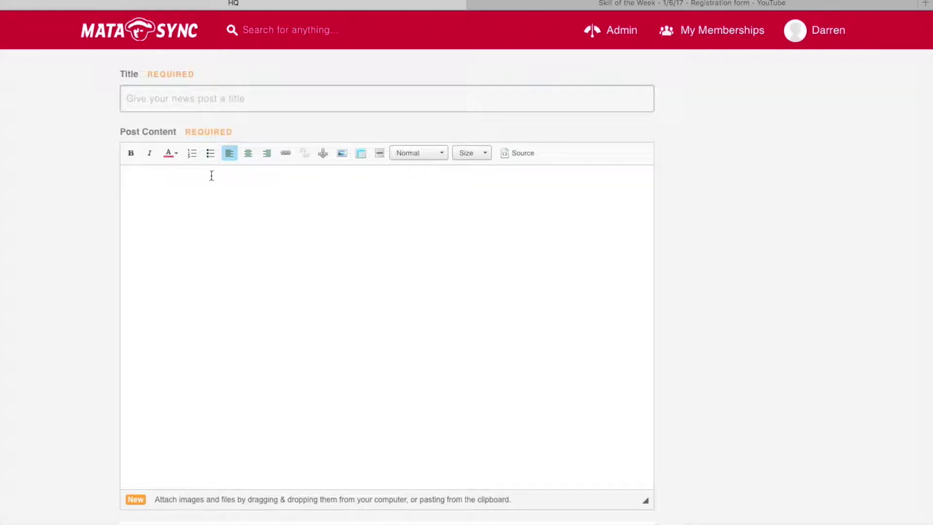
{"action": "left_click", "coordinate": [198, 194]}
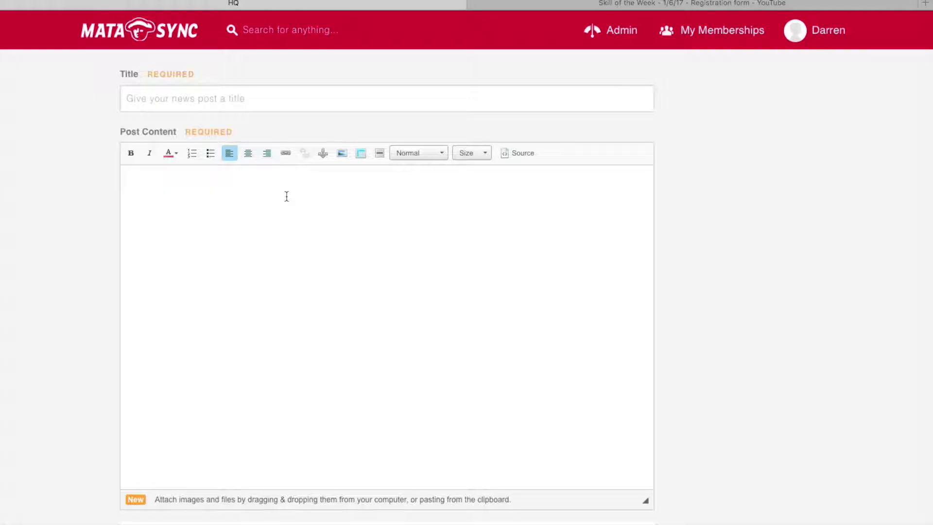
{"action": "type", "text": "Video"}
Examine the link settings for the word "Video", including the available target window options
{"action": "left_click_drag", "start_coordinate": [162, 189], "coordinate": [132, 188]}
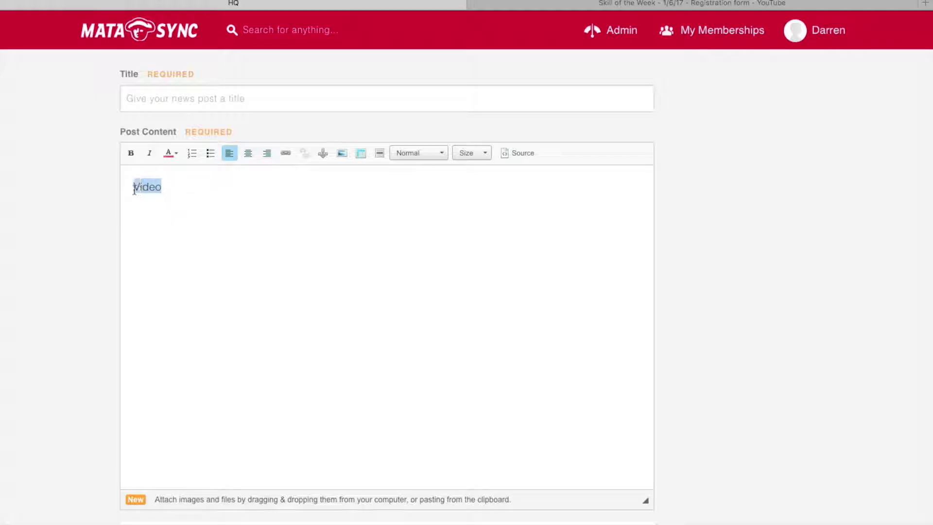
{"action": "left_click", "coordinate": [286, 153]}
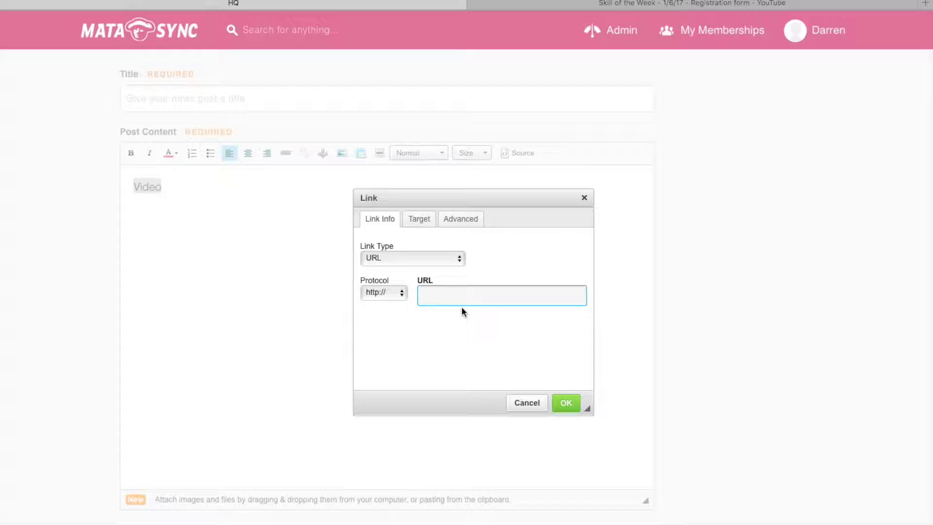
{"action": "left_click", "coordinate": [430, 220]}
{"action": "left_click", "coordinate": [424, 257]}
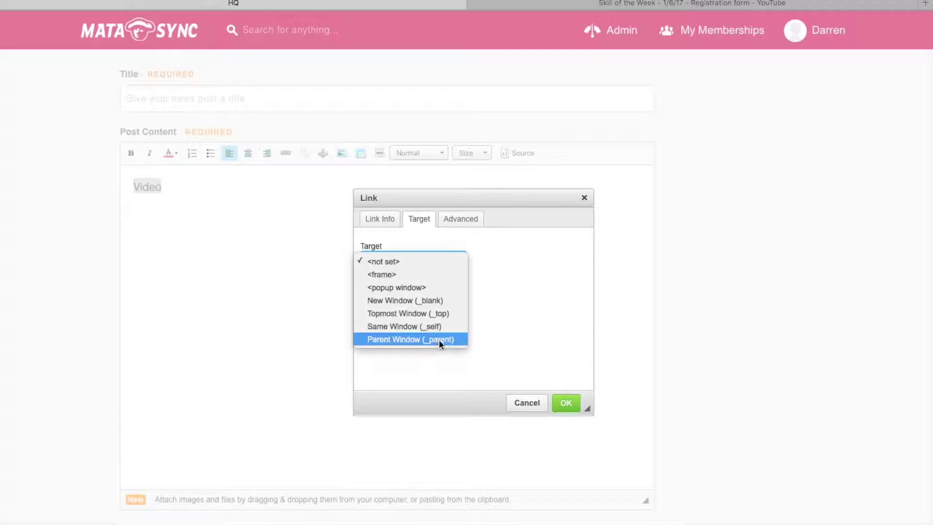
{"action": "left_click", "coordinate": [559, 313]}
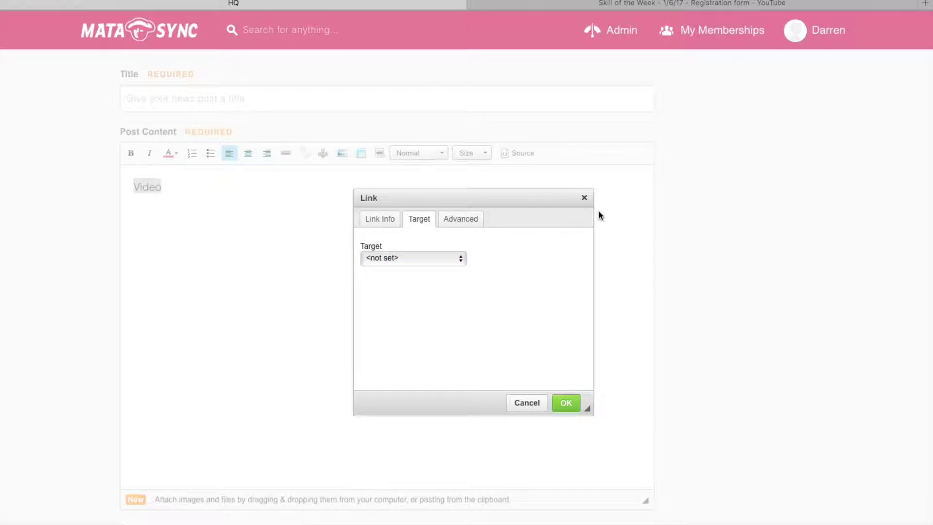
{"action": "left_click", "coordinate": [584, 197]}
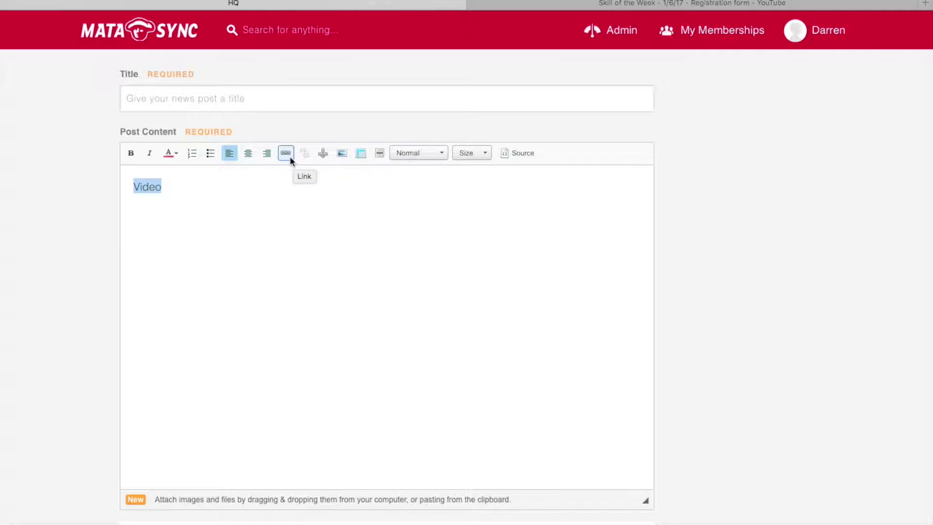
{"action": "left_click", "coordinate": [174, 191]}
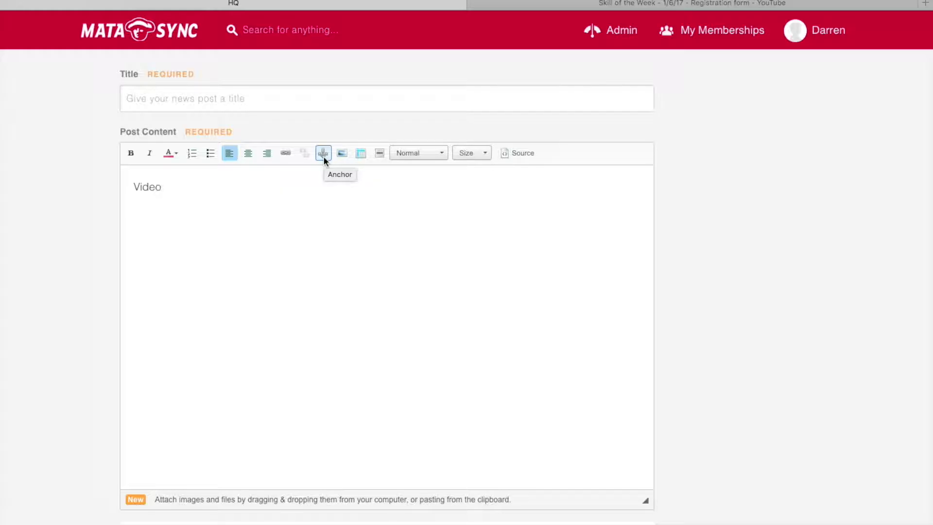
Try to insert an unnamed anchor after the word "Video" in the post content
{"action": "scroll", "coordinate": [194, 219], "scroll_direction": "down", "scroll_amount": 5}
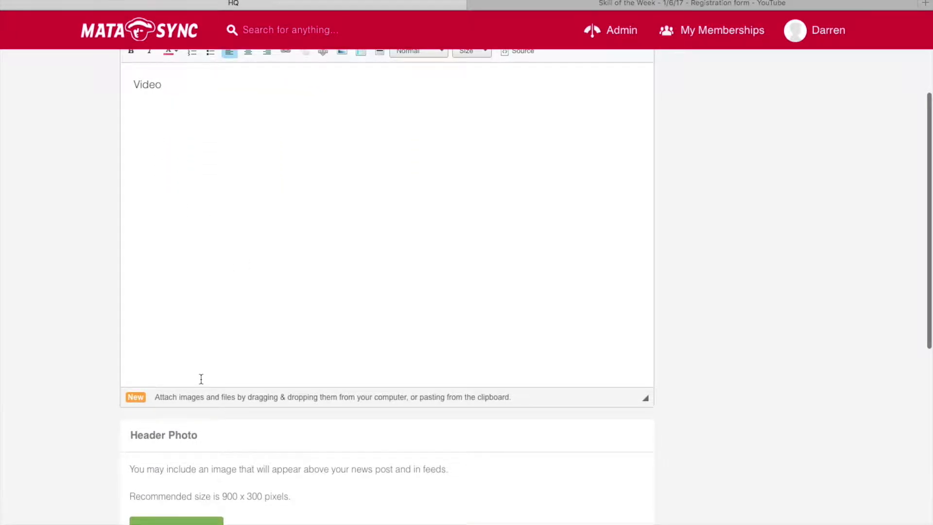
{"action": "scroll", "coordinate": [200, 379], "scroll_direction": "up", "scroll_amount": 4}
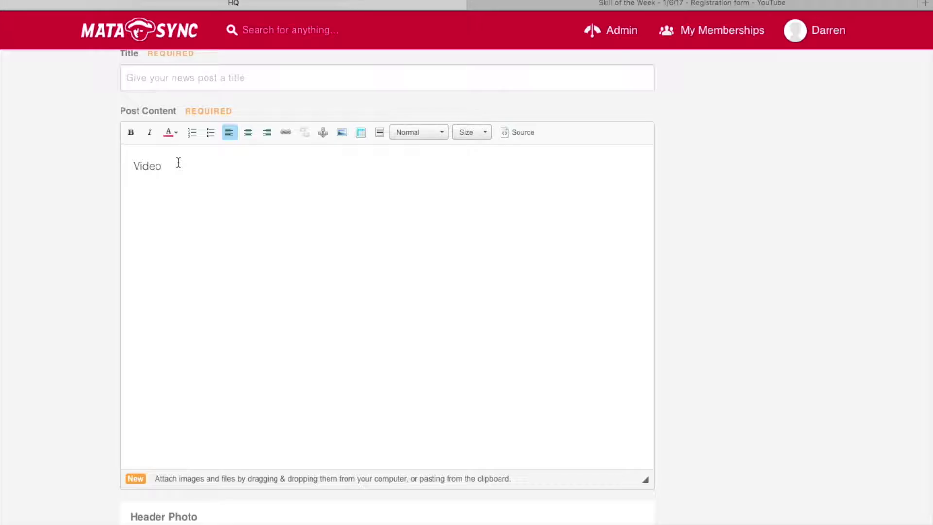
{"action": "left_click", "coordinate": [324, 131]}
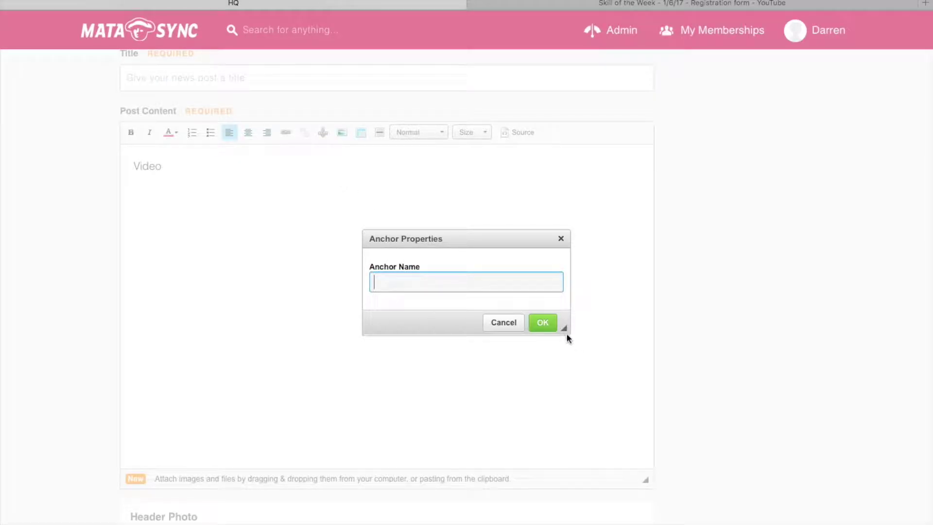
{"action": "left_click", "coordinate": [542, 323]}
{"action": "left_click", "coordinate": [579, 285]}
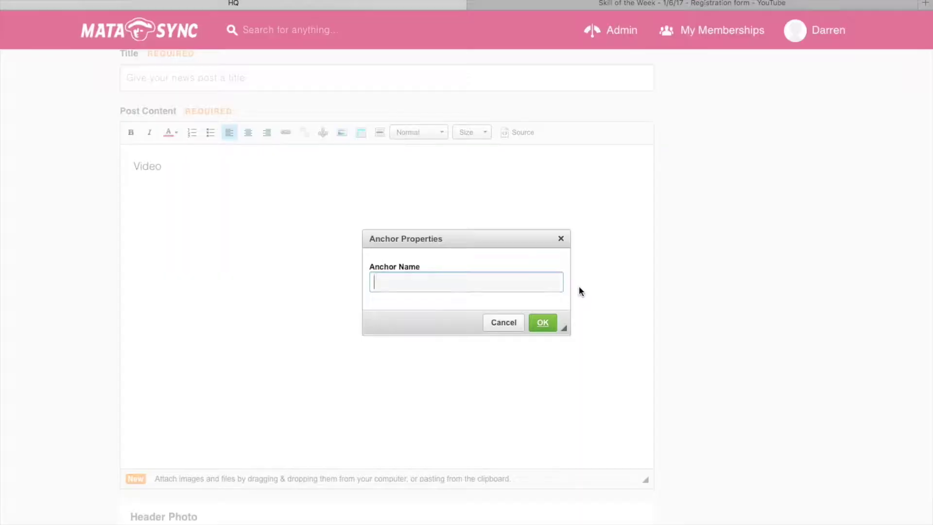
{"action": "left_click", "coordinate": [561, 239]}
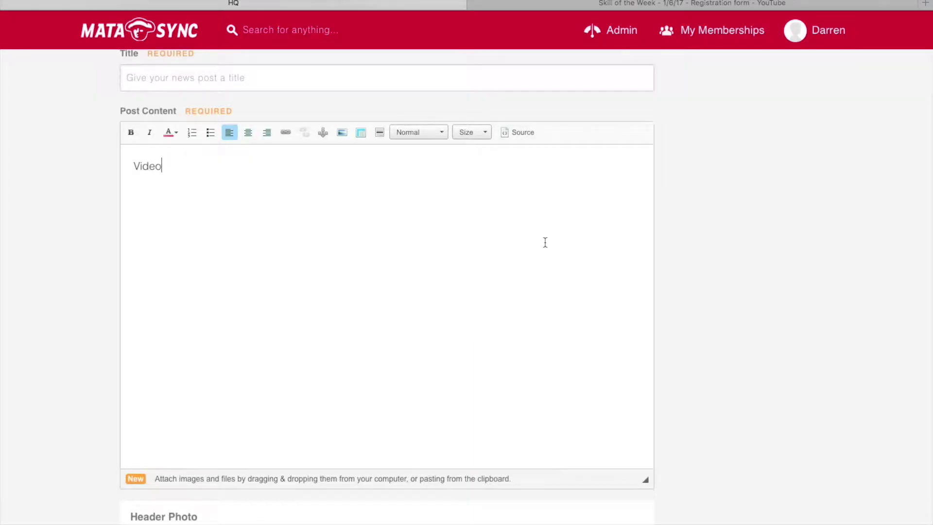
Search Google Images for "smiley face", open the full-size smiley-face-clip-art15.jpg and copy its address
{"action": "left_click", "coordinate": [342, 133]}
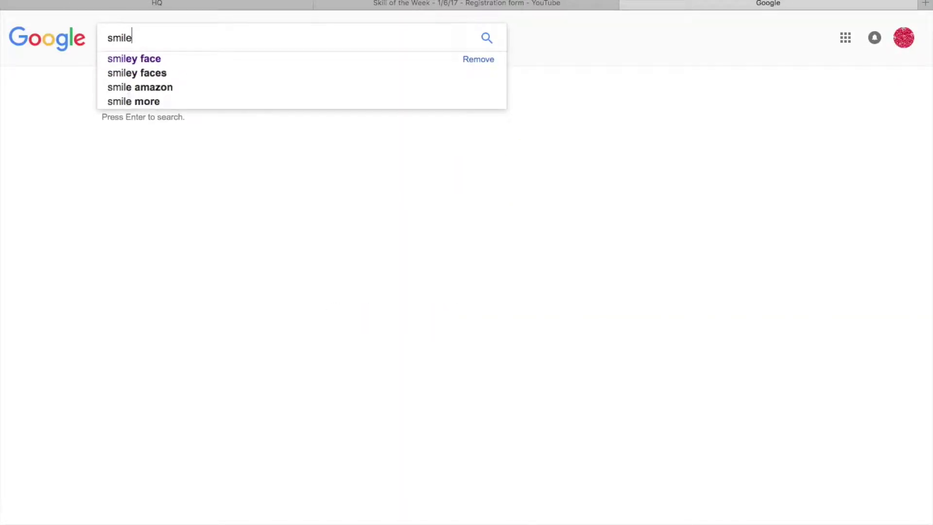
{"action": "type", "text": "face"}
{"action": "key", "text": "Return"}
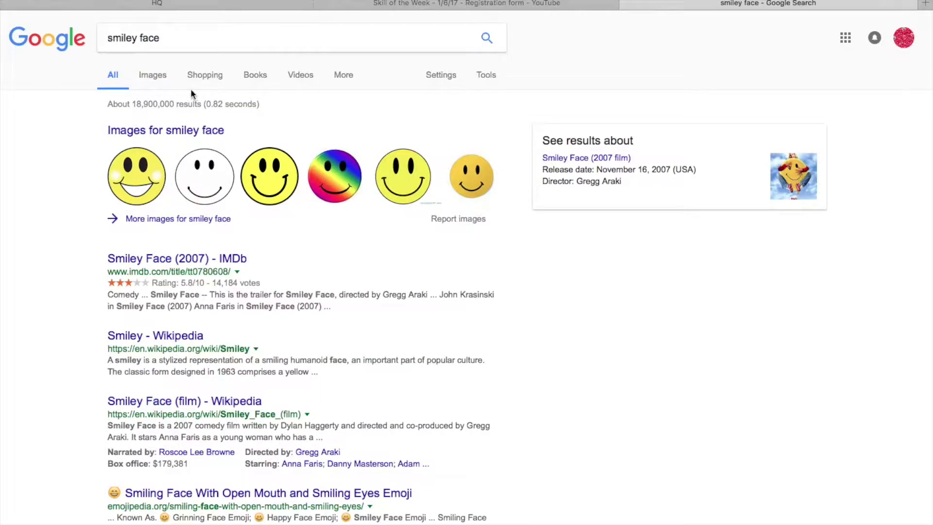
{"action": "left_click", "coordinate": [152, 77]}
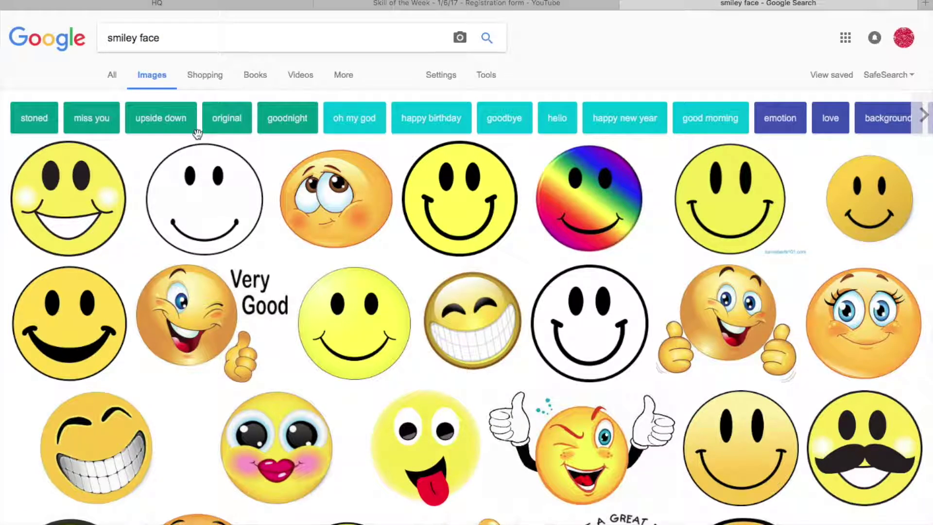
{"action": "left_click", "coordinate": [480, 193]}
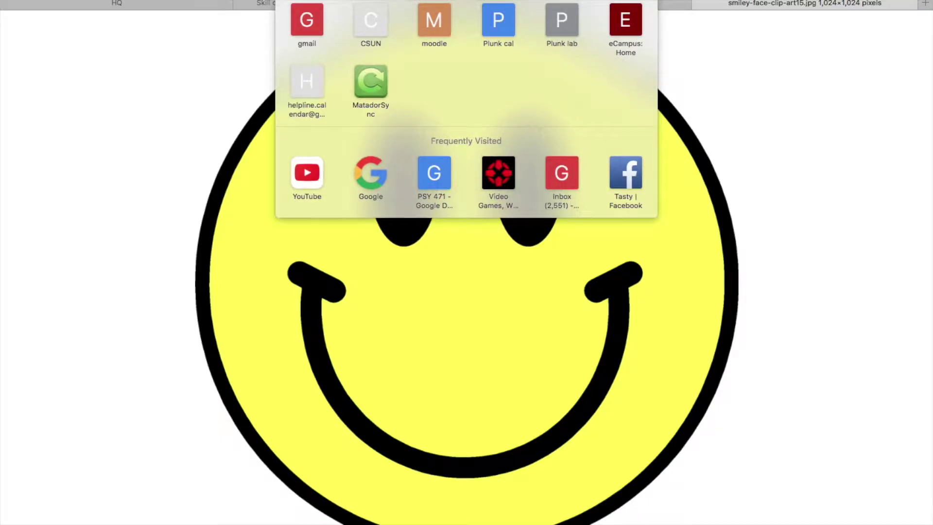
{"action": "left_click", "coordinate": [215, 111]}
Return to the news post and insert the smiley face image after "Video" using the copied URL
{"action": "left_click", "coordinate": [139, 5]}
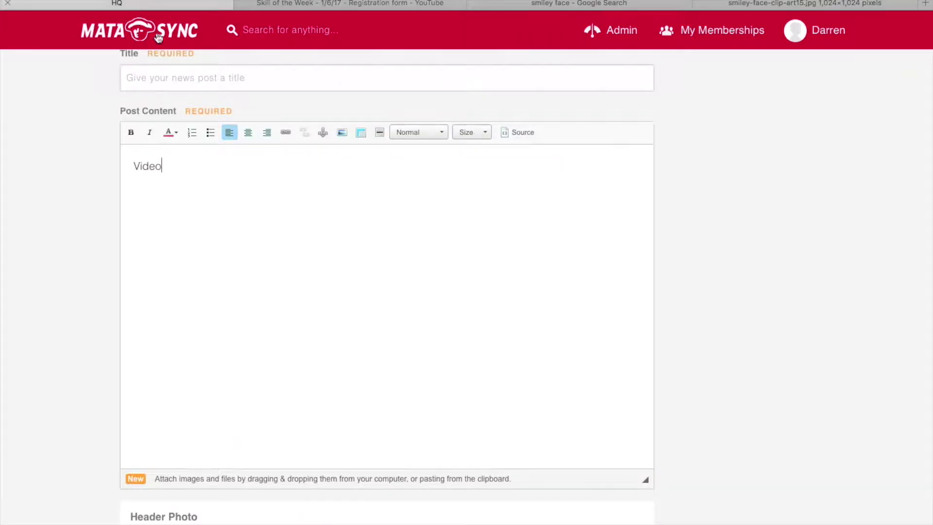
{"action": "left_click", "coordinate": [341, 133]}
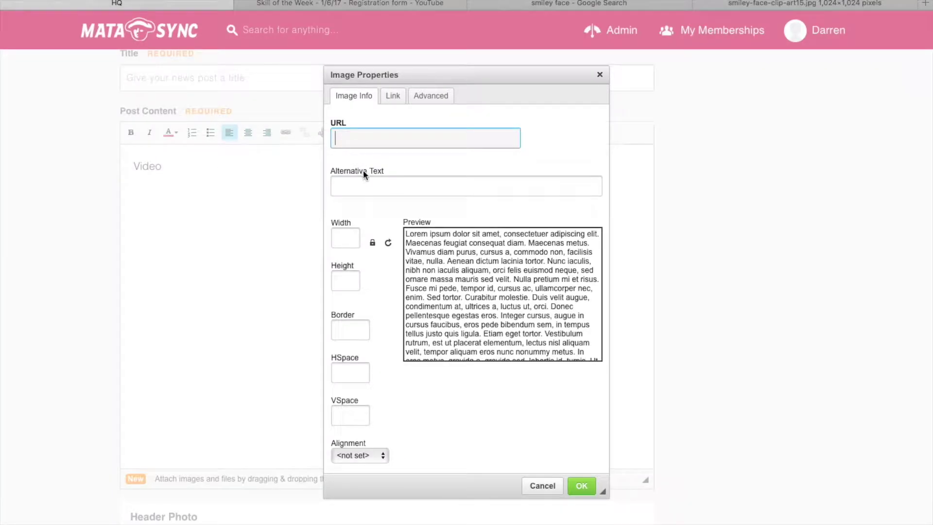
{"action": "key", "text": "super+v"}
{"action": "left_click", "coordinate": [582, 486]}
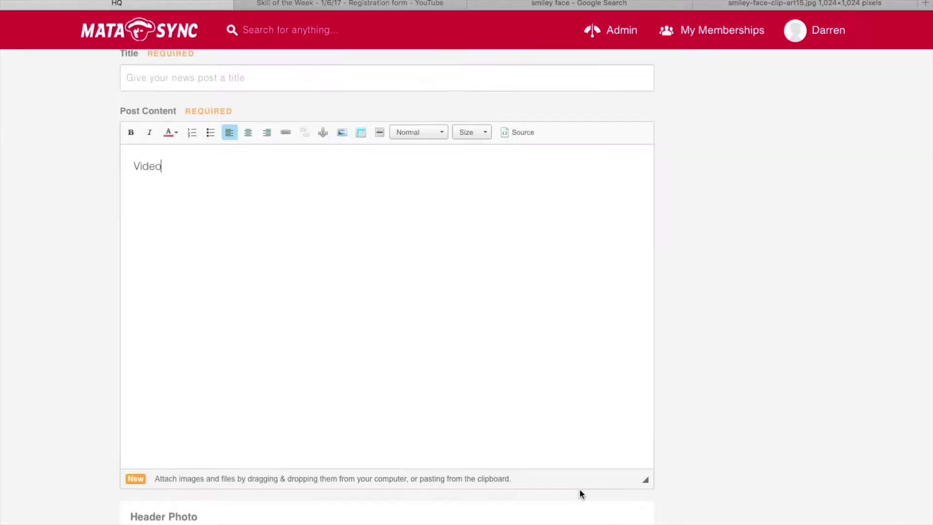
Remove the inserted smiley face image from the post content, keeping only the text "Video"
{"action": "scroll", "coordinate": [495, 381], "scroll_direction": "down", "scroll_amount": 3}
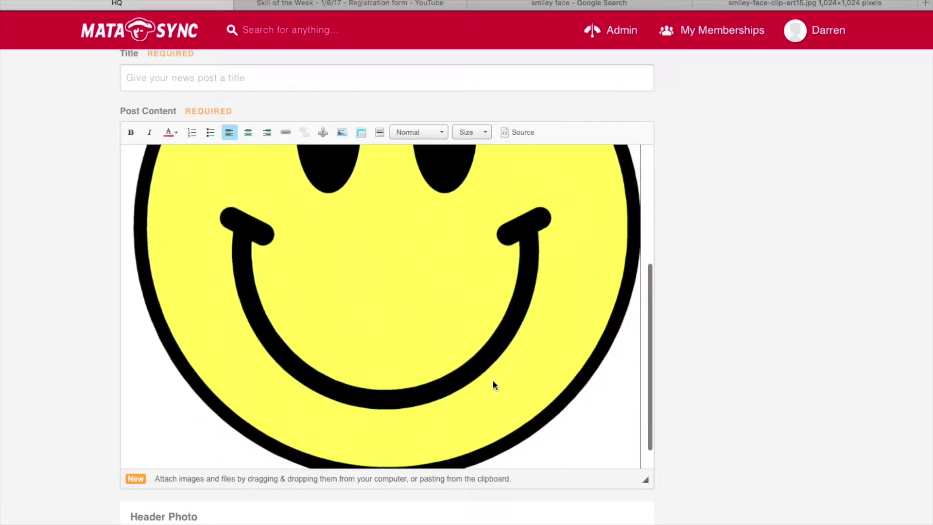
{"action": "key", "text": "super+a"}
{"action": "type", "text": "Video"}
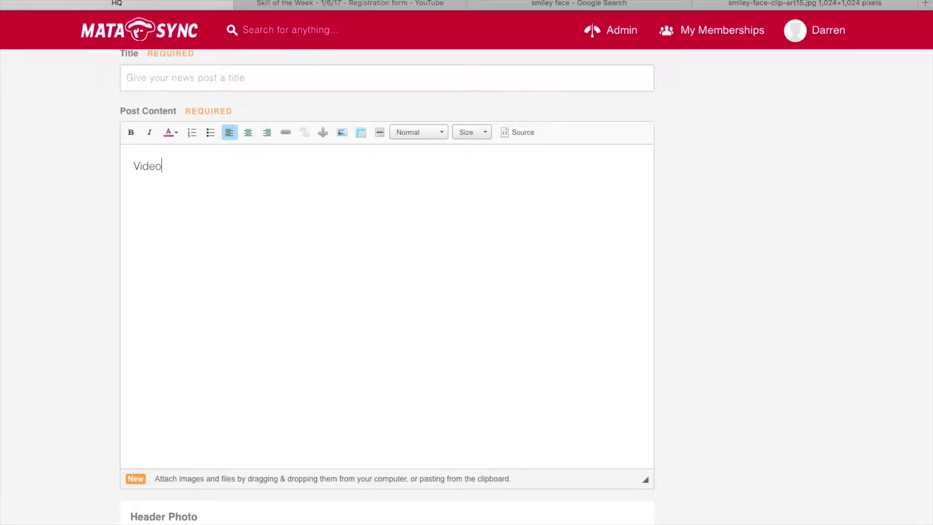
Add smiley-face-clip-art15.jpg from the desktop to the post content below "Video", with the browser window temporarily out of full screen
{"action": "mouse_move", "coordinate": [192, 1]}
{"action": "left_click", "coordinate": [37, 6]}
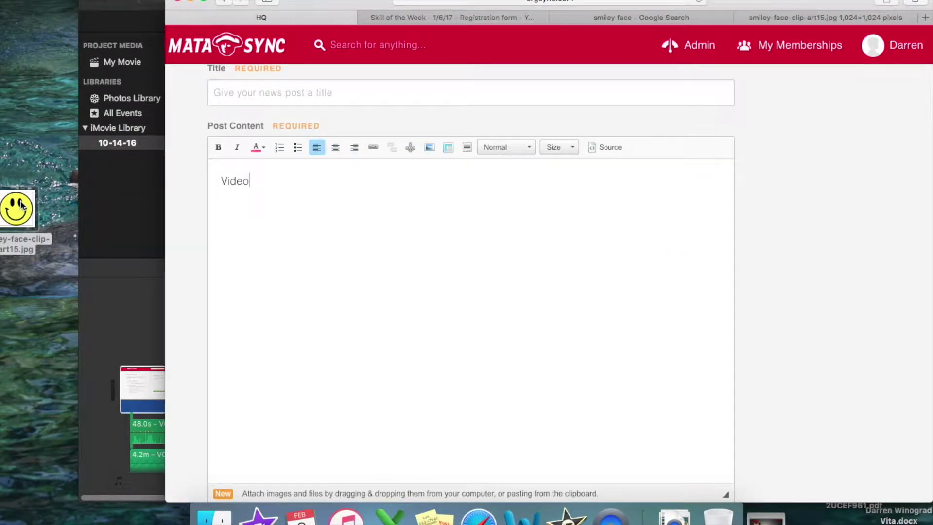
{"action": "left_click_drag", "start_coordinate": [20, 205], "coordinate": [378, 313]}
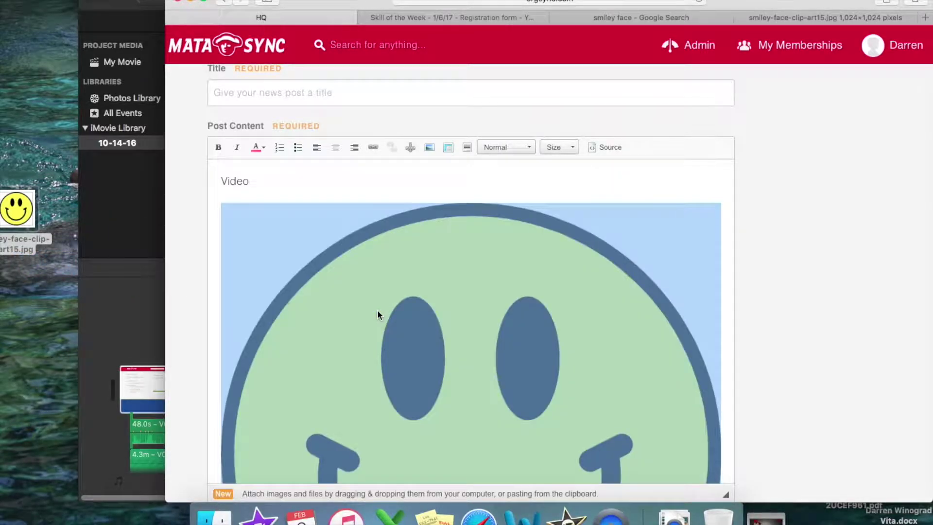
{"action": "left_click", "coordinate": [340, 195]}
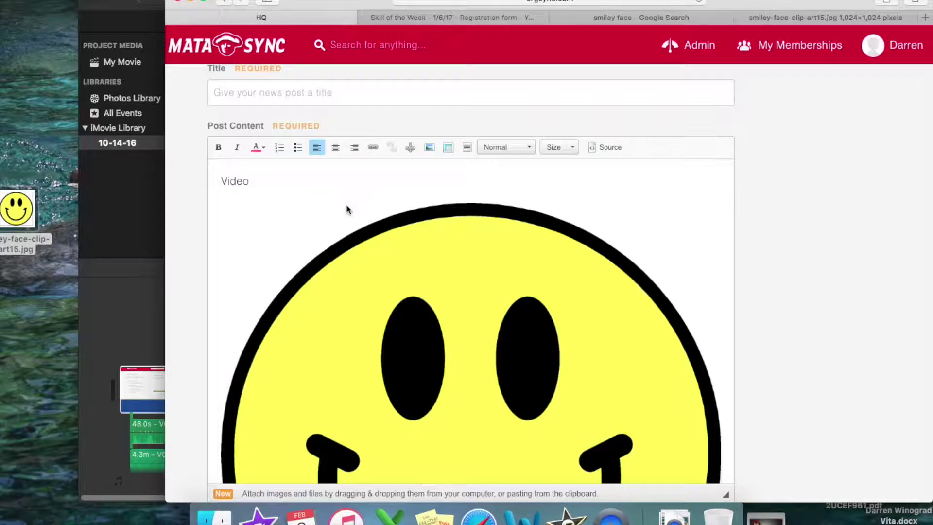
{"action": "scroll", "coordinate": [347, 209], "scroll_direction": "down", "scroll_amount": 3}
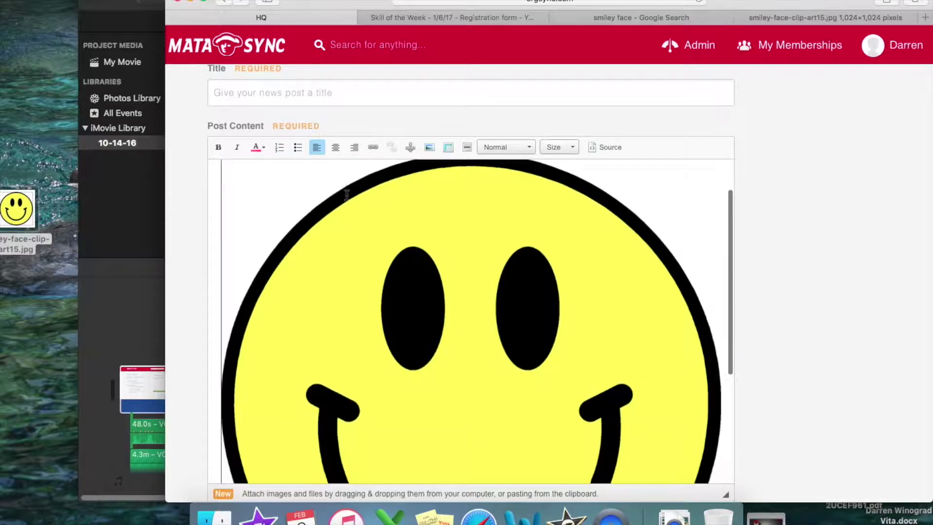
{"action": "left_click", "coordinate": [206, 2]}
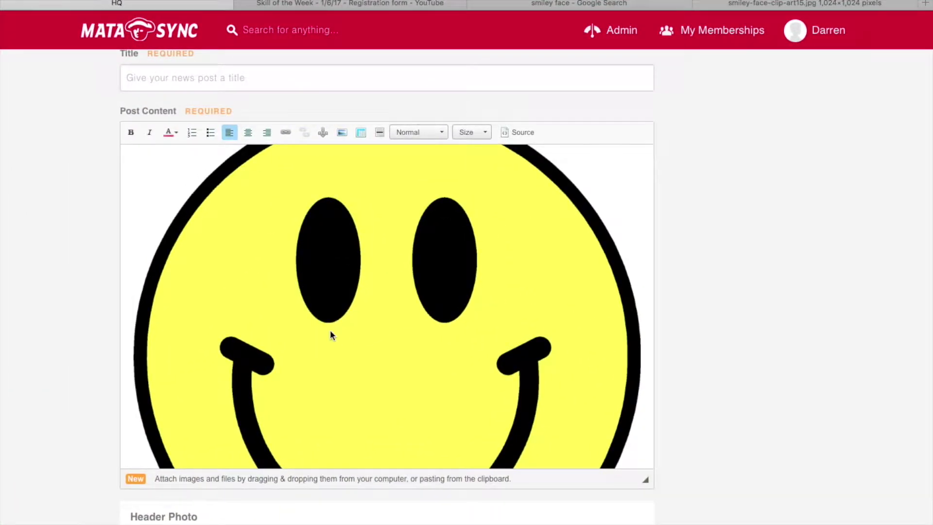
Open the smiley face image's properties and examine its width, height, border and alternative text settings
{"action": "scroll", "coordinate": [330, 331], "scroll_direction": "down", "scroll_amount": 2}
{"action": "double_click", "coordinate": [331, 331]}
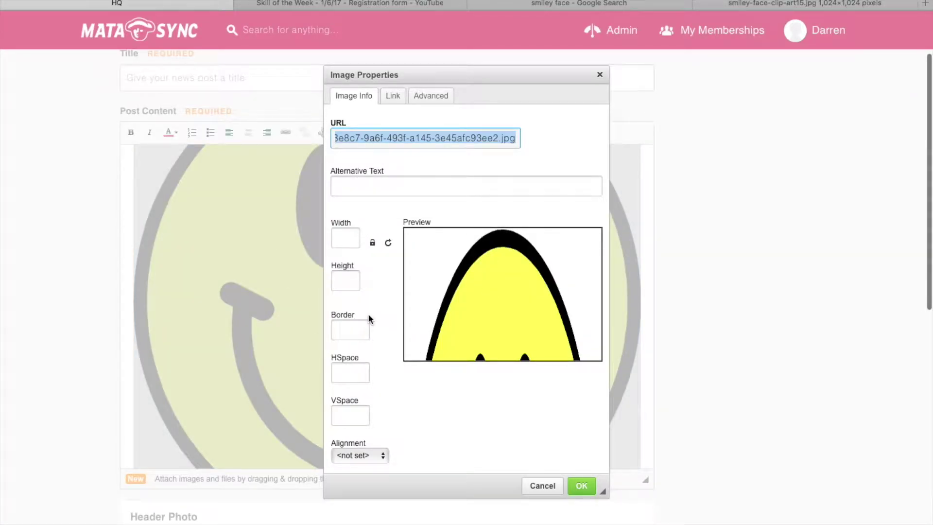
{"action": "scroll", "coordinate": [369, 313], "scroll_direction": "down", "scroll_amount": 5}
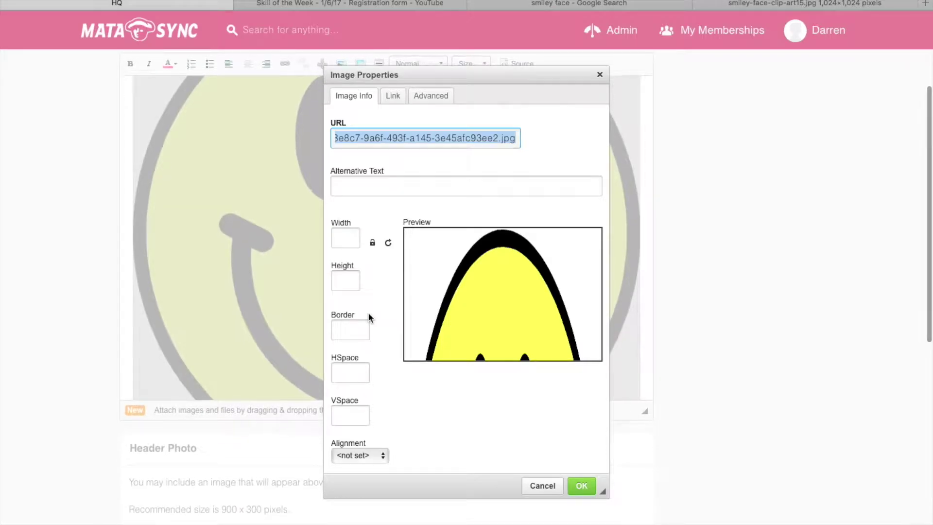
{"action": "scroll", "coordinate": [368, 312], "scroll_direction": "up", "scroll_amount": 4}
{"action": "left_click", "coordinate": [348, 234]}
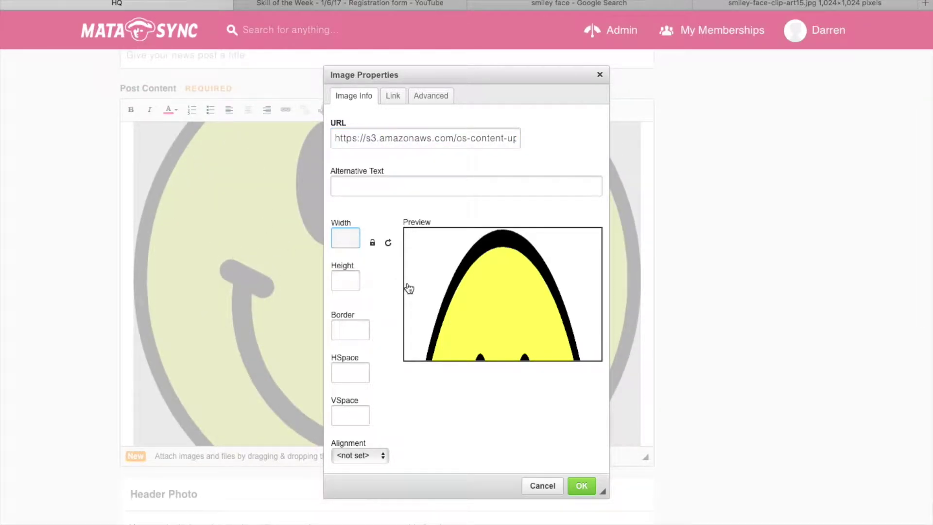
{"action": "left_click", "coordinate": [335, 279]}
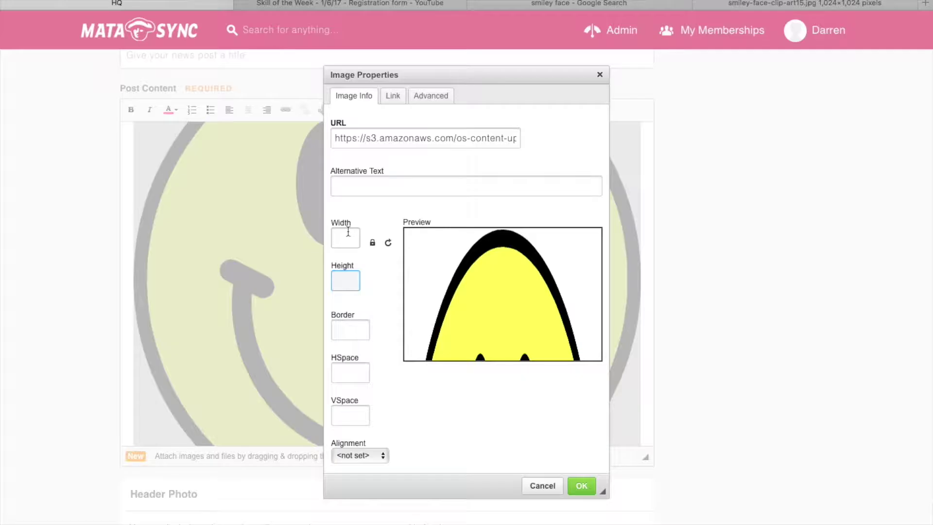
{"action": "left_click", "coordinate": [355, 329]}
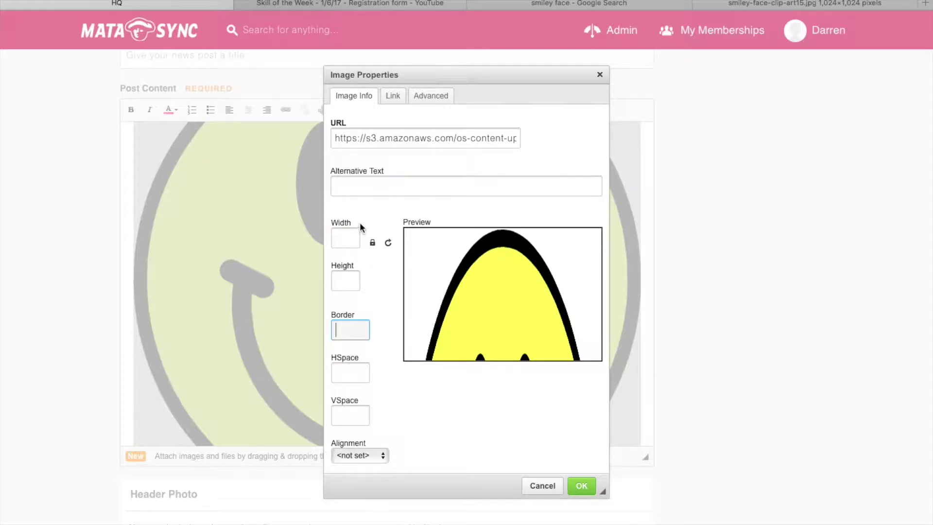
{"action": "left_click", "coordinate": [358, 191]}
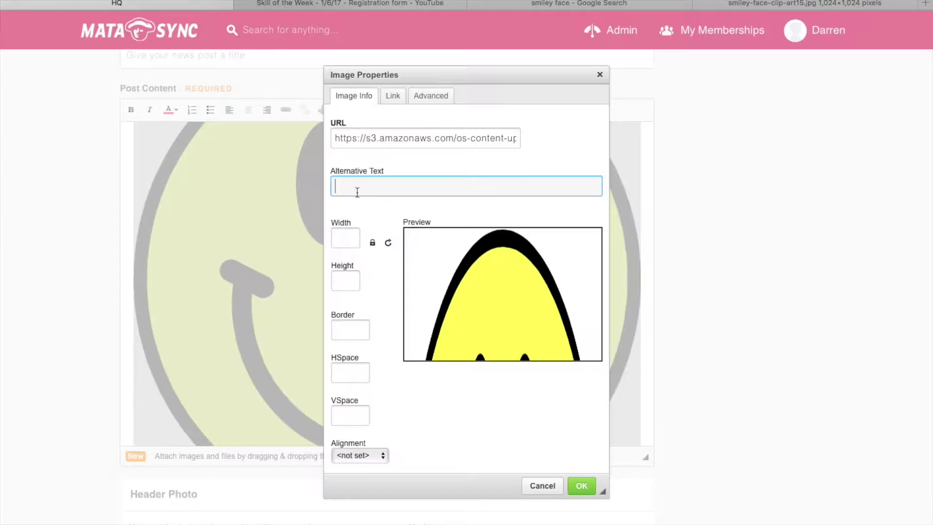
Examine the image's link URL and target window options, and close the image properties without changes
{"action": "left_click", "coordinate": [393, 95]}
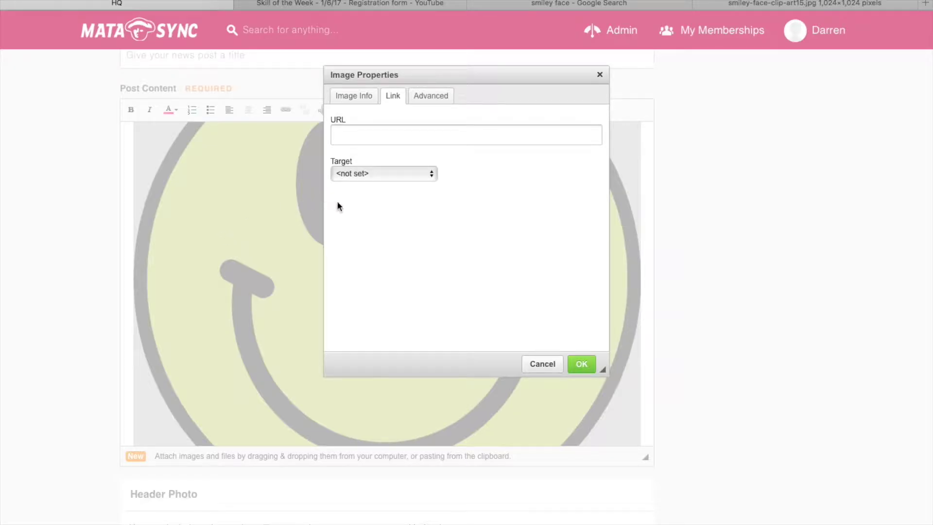
{"action": "left_click", "coordinate": [369, 132]}
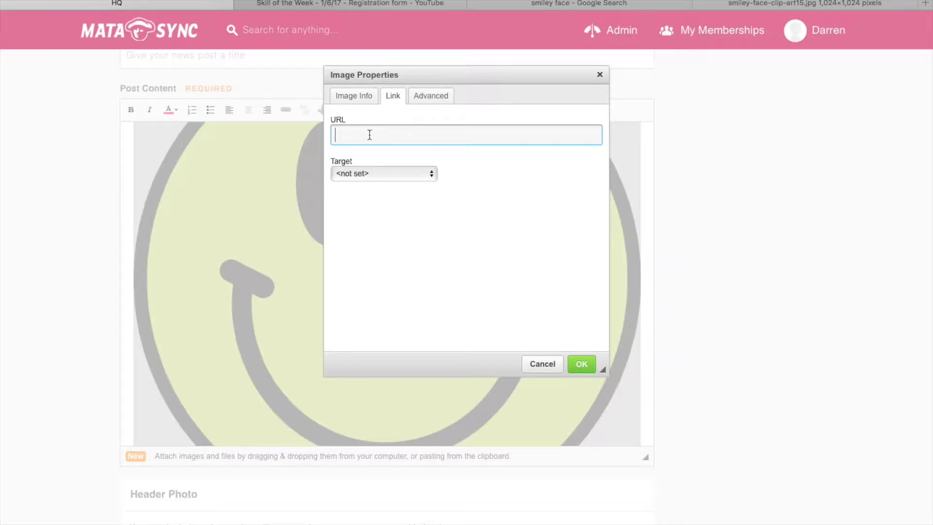
{"action": "left_click", "coordinate": [366, 171]}
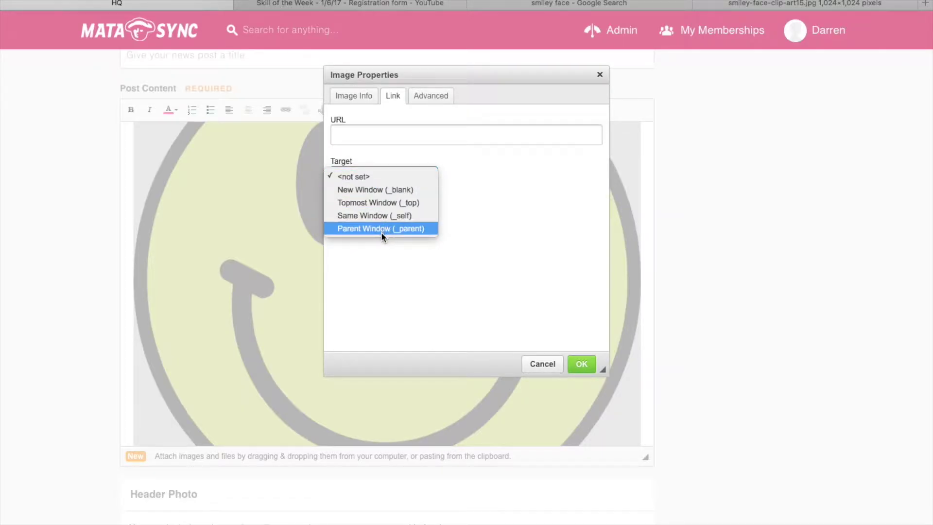
{"action": "left_click", "coordinate": [523, 262]}
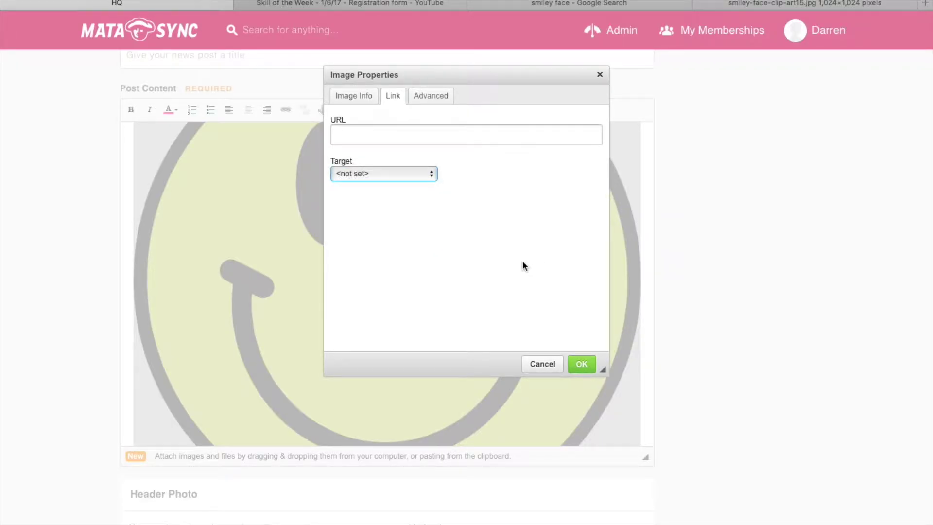
{"action": "left_click", "coordinate": [599, 77]}
Delete the smiley face image below "Video" from the post content
{"action": "scroll", "coordinate": [396, 194], "scroll_direction": "up", "scroll_amount": 3}
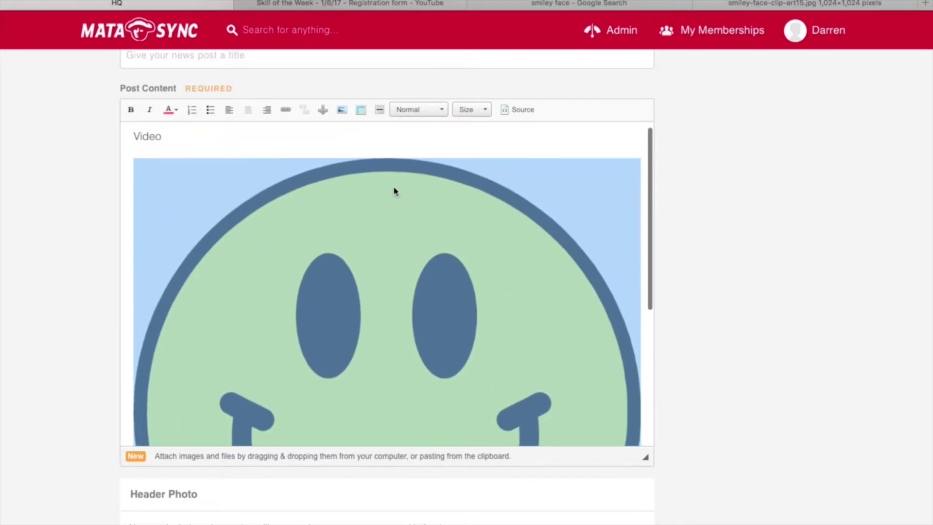
{"action": "left_click", "coordinate": [393, 186]}
{"action": "key", "text": "Delete"}
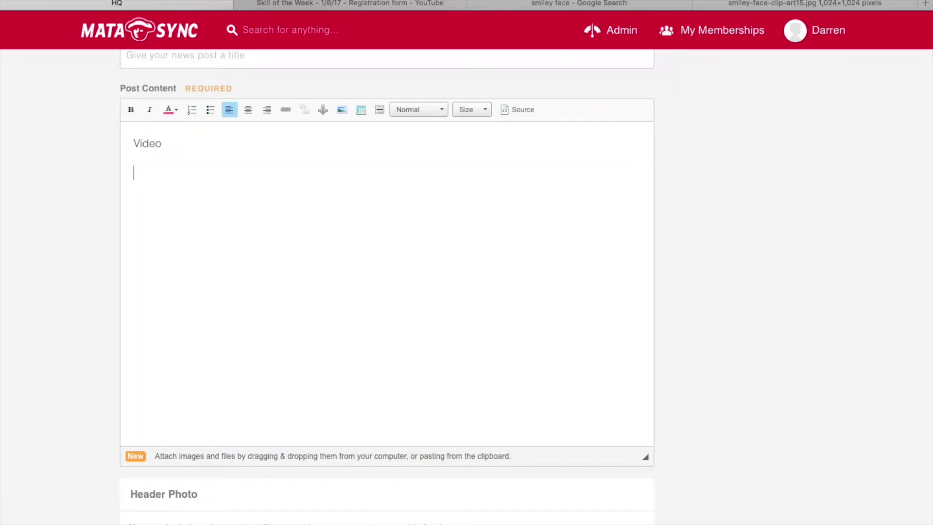
Examine the table properties for the post content, and close them without inserting a table
{"action": "left_click", "coordinate": [360, 112]}
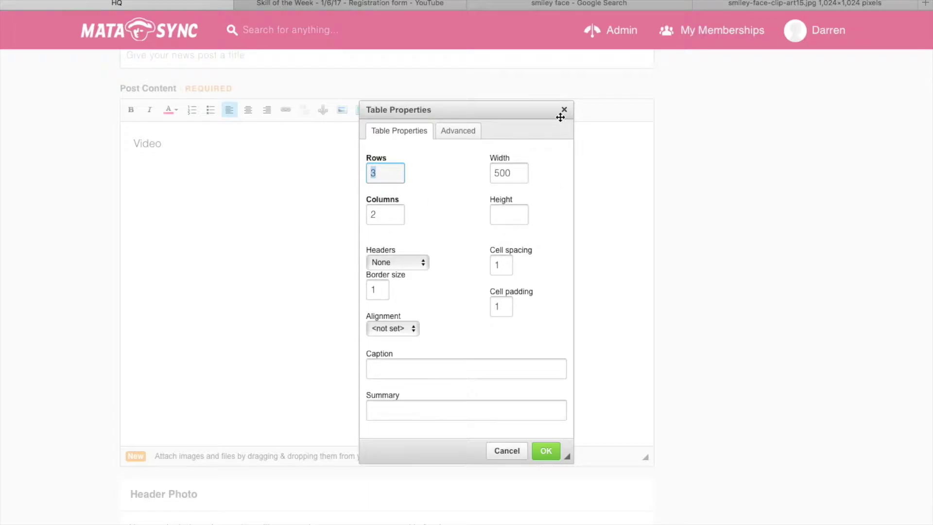
{"action": "key", "text": "Escape"}
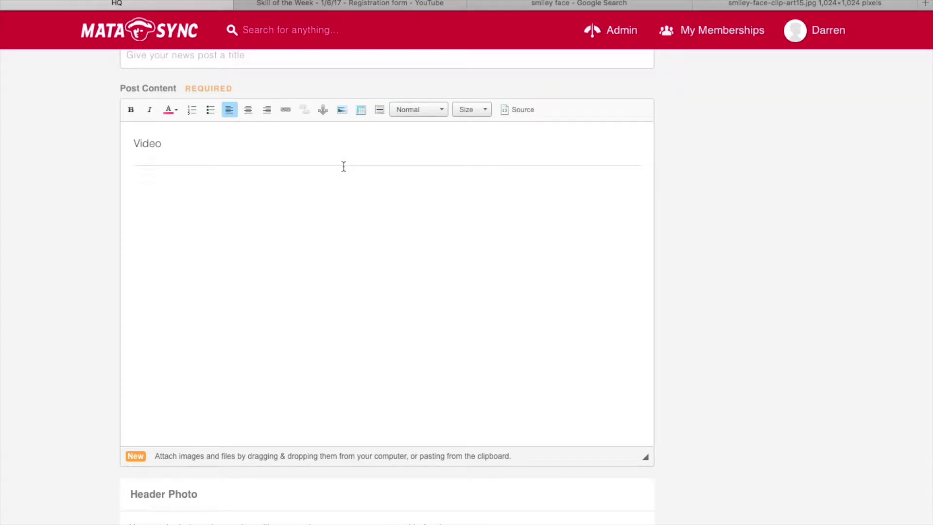
Try out additional horizontal lines below "Video" and delete all the lines again
{"action": "left_click", "coordinate": [380, 110]}
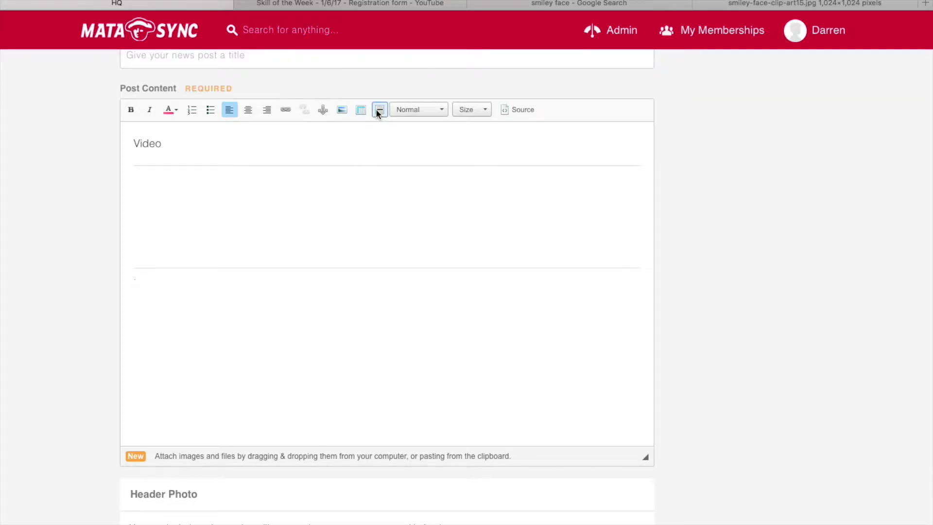
{"action": "left_click", "coordinate": [384, 109]}
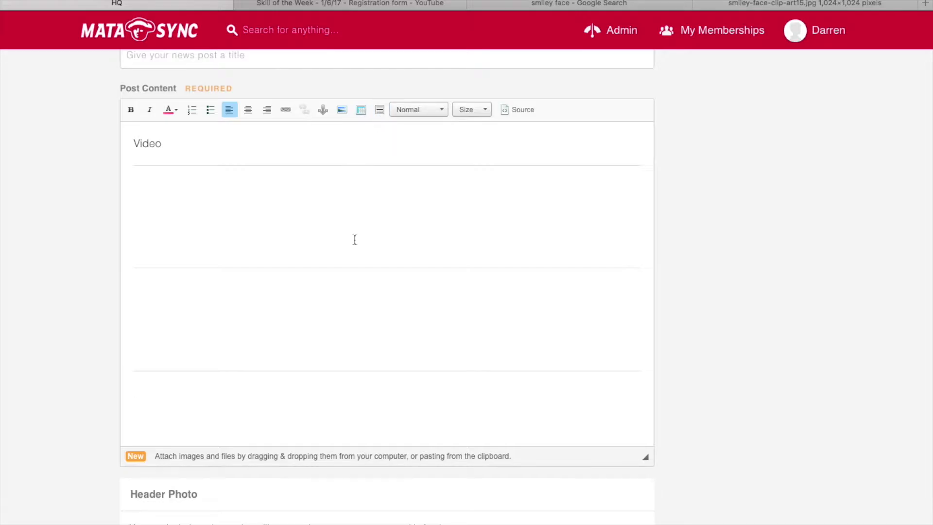
{"action": "left_click_drag", "start_coordinate": [254, 401], "coordinate": [150, 161]}
{"action": "key", "text": "BackSpace"}
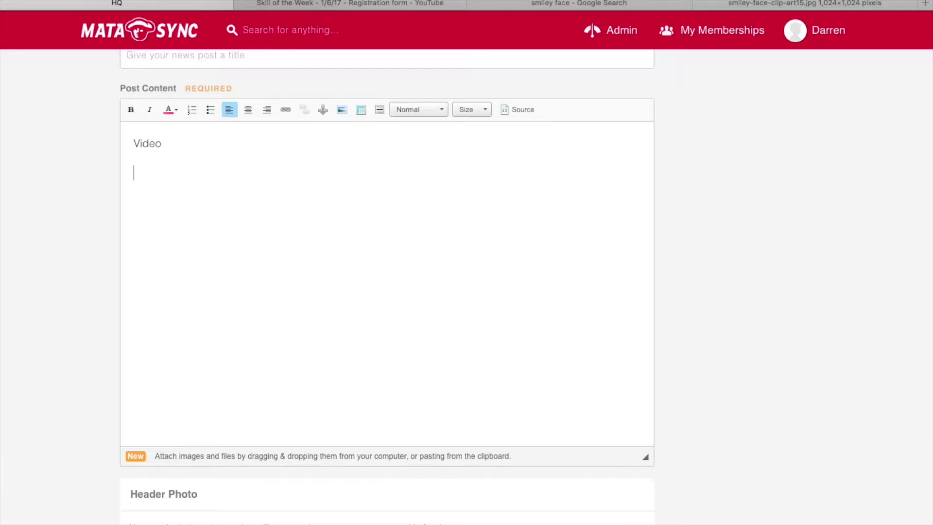
Examine the available paragraph formats and font sizes up to 72 without applying any
{"action": "left_click", "coordinate": [423, 111]}
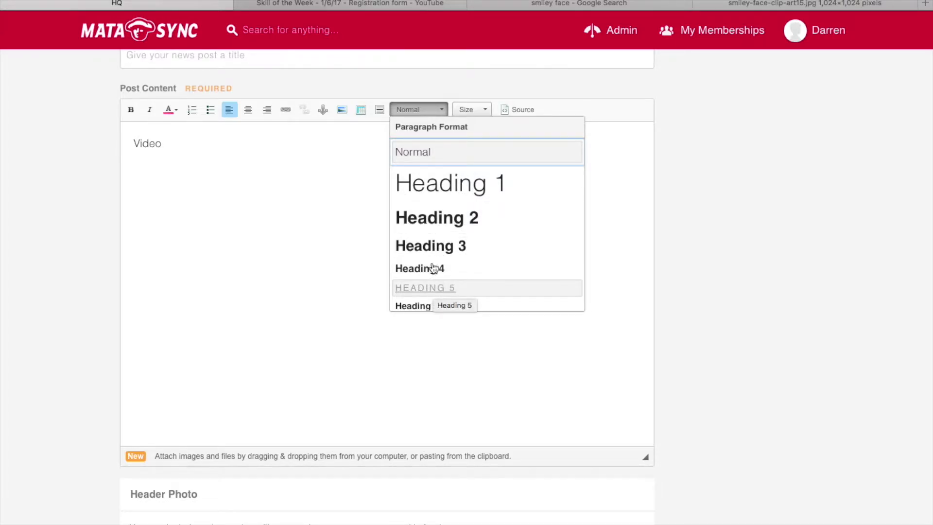
{"action": "left_click", "coordinate": [321, 223]}
{"action": "left_click", "coordinate": [476, 107]}
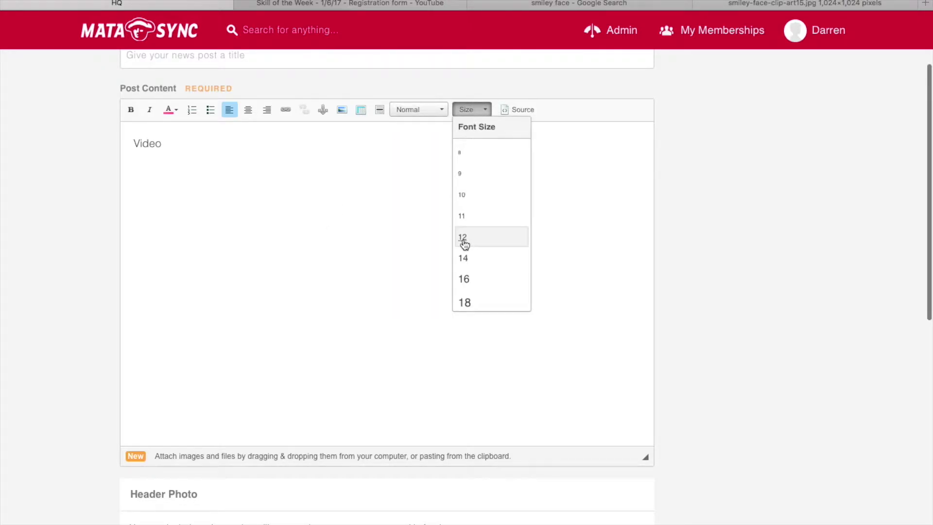
{"action": "scroll", "coordinate": [471, 272], "scroll_direction": "down", "scroll_amount": 6}
{"action": "scroll", "coordinate": [474, 270], "scroll_direction": "down", "scroll_amount": 2}
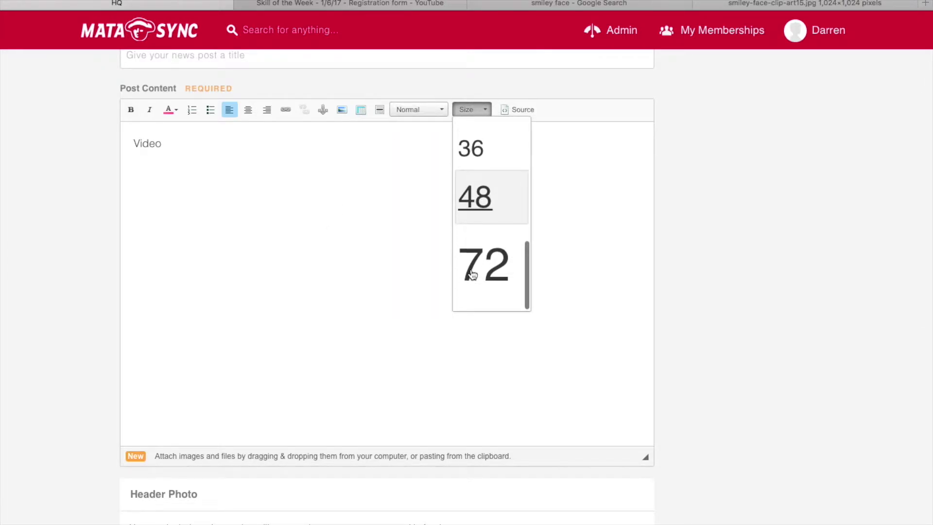
{"action": "left_click", "coordinate": [352, 256]}
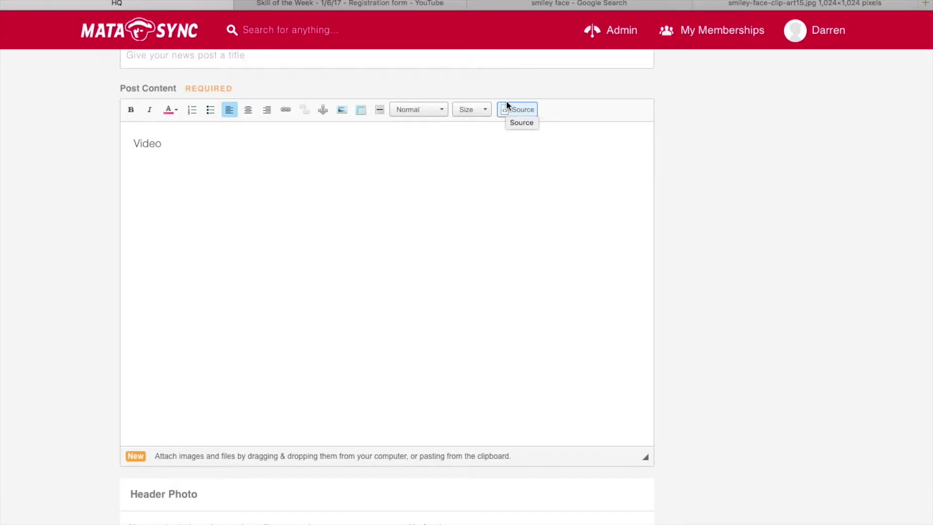
Switch to the YouTube video "Skill of the Week - 1/6/17 - Registration form" and copy its embed code
{"action": "left_click", "coordinate": [381, 6]}
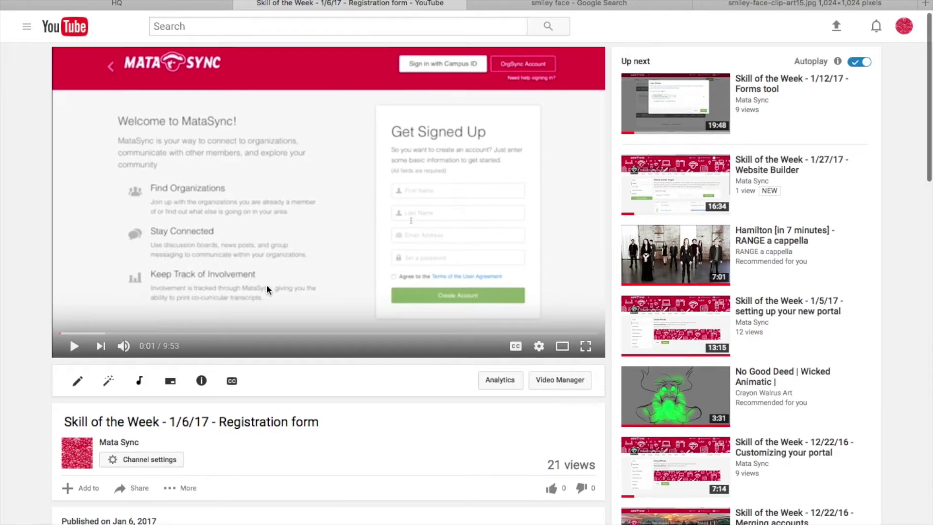
{"action": "scroll", "coordinate": [268, 291], "scroll_direction": "down", "scroll_amount": 1}
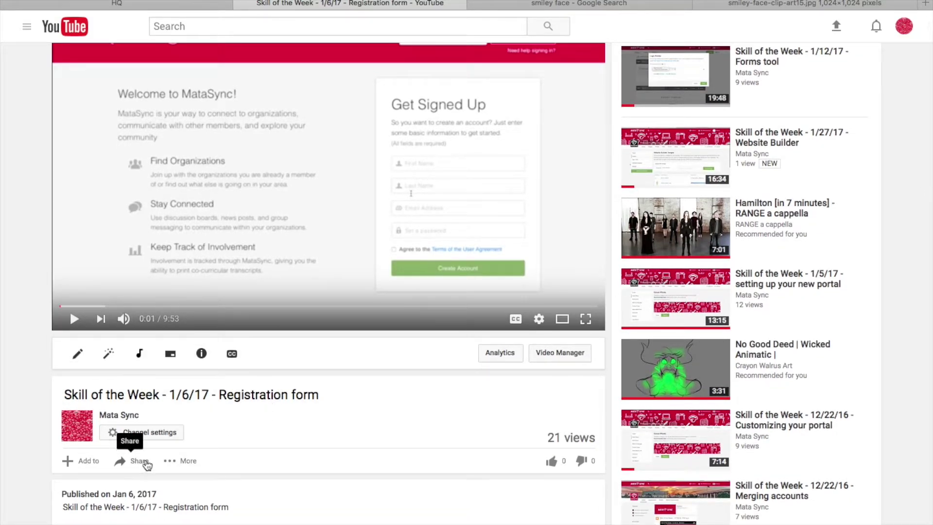
{"action": "left_click", "coordinate": [147, 465]}
{"action": "scroll", "coordinate": [143, 462], "scroll_direction": "down", "scroll_amount": 4}
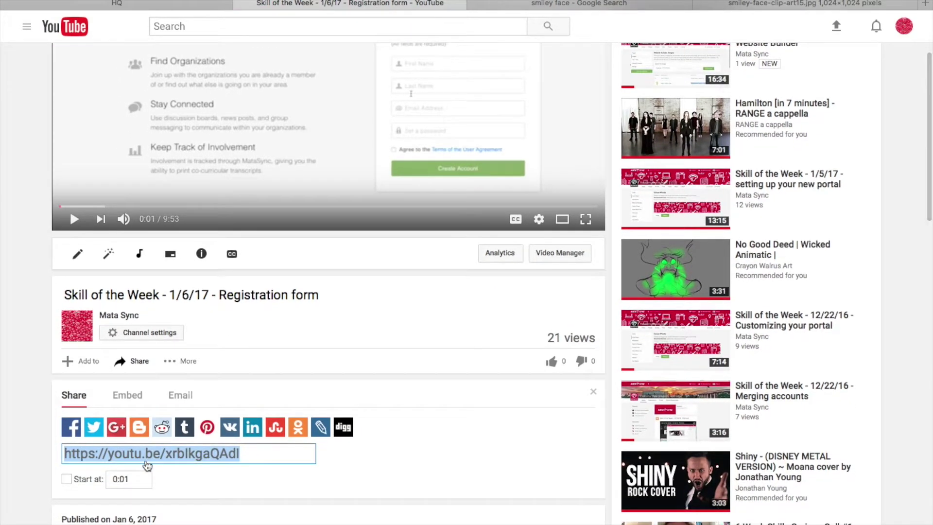
{"action": "left_click", "coordinate": [129, 396]}
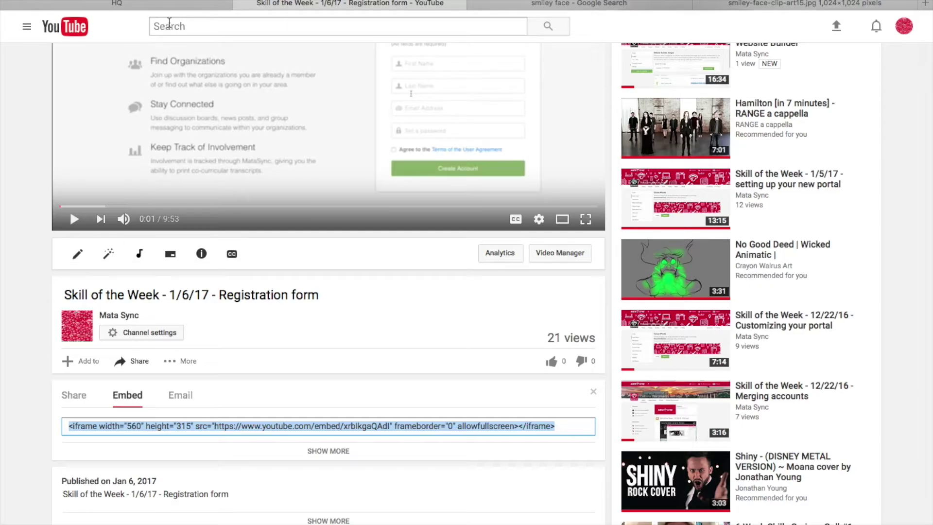
Return to the news post and embed the YouTube video by adding the copied iframe code at the end of the content's HTML source
{"action": "left_click", "coordinate": [170, 2]}
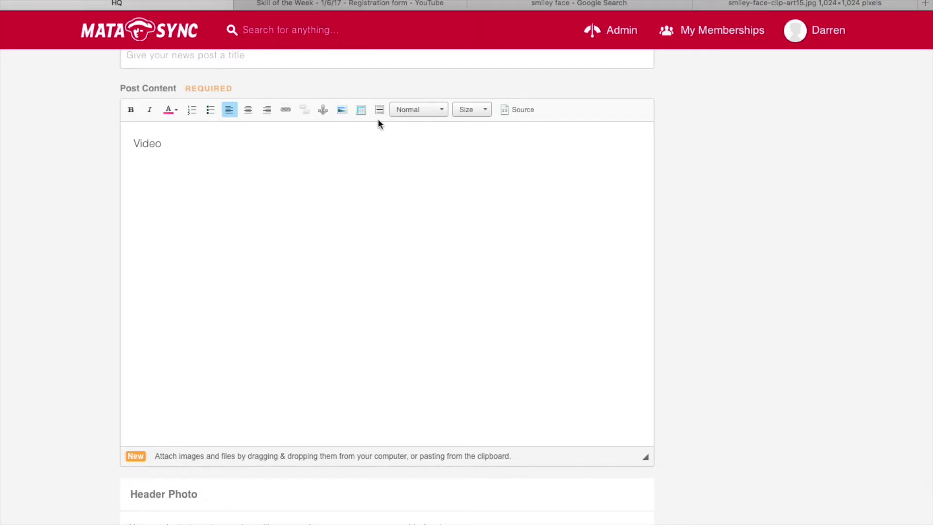
{"action": "left_click", "coordinate": [503, 109]}
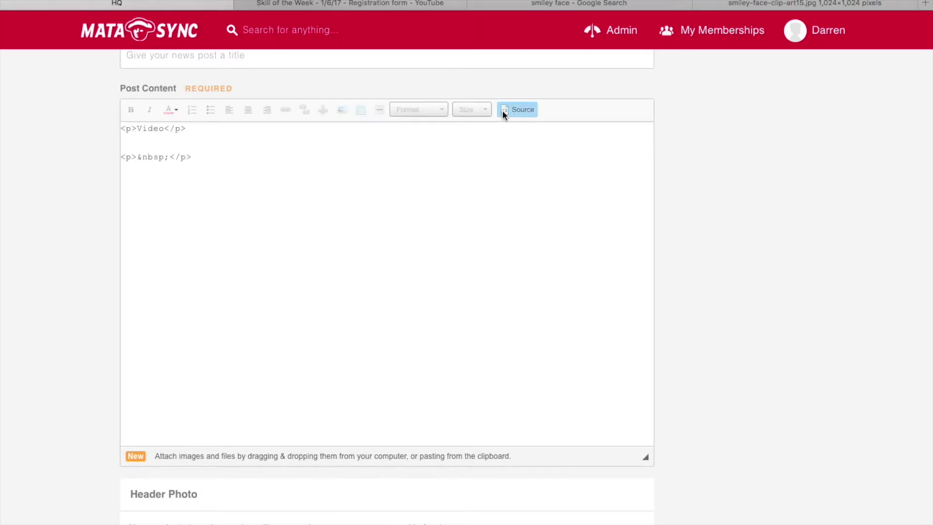
{"action": "left_click", "coordinate": [269, 181]}
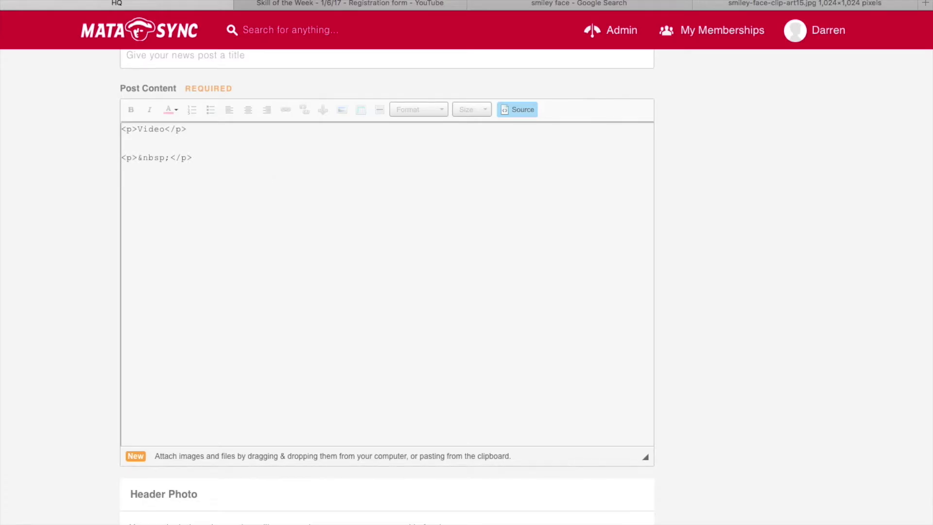
{"action": "type", "text": "<iframe width=\"560\" height=\"315\" src=\"https://www.youtube.com/embed/xrbIkgaQAdI\" frameborder=\"0\" allowfullscreen></iframe>"}
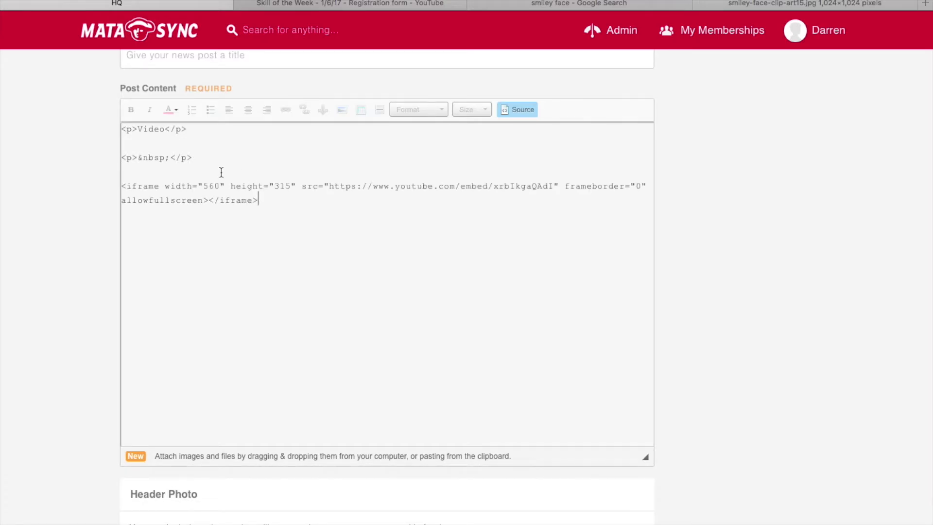
{"action": "left_click", "coordinate": [517, 112]}
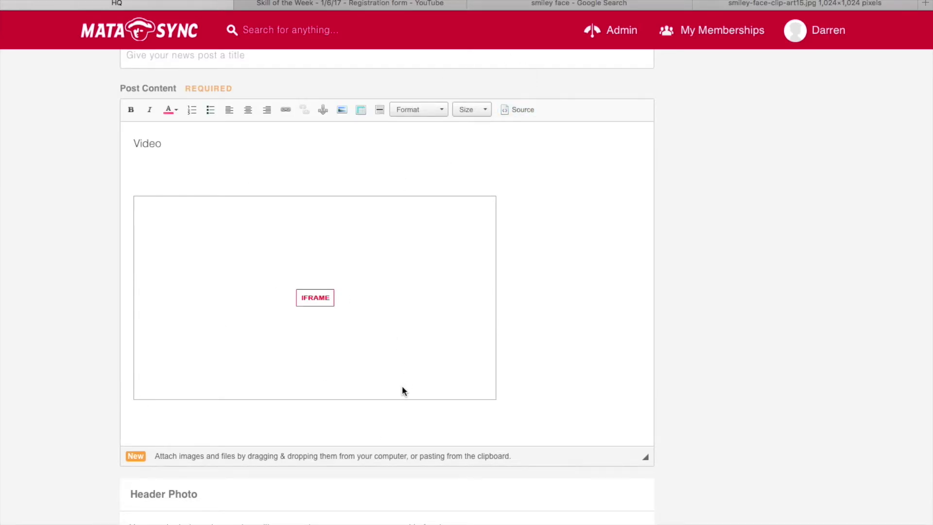
Examine the rest of the news post form, including the header photo, visibility and email options
{"action": "scroll", "coordinate": [386, 377], "scroll_direction": "up", "scroll_amount": 3}
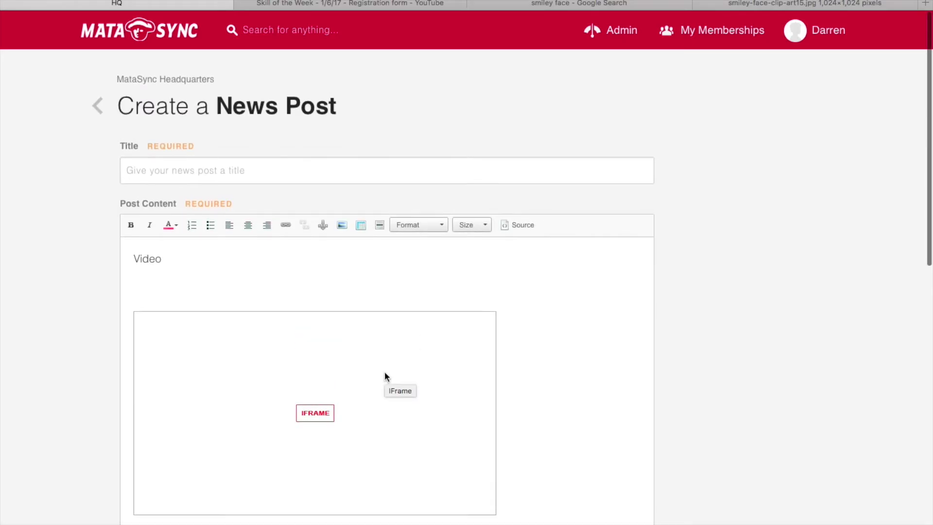
{"action": "scroll", "coordinate": [386, 377], "scroll_direction": "down", "scroll_amount": 12}
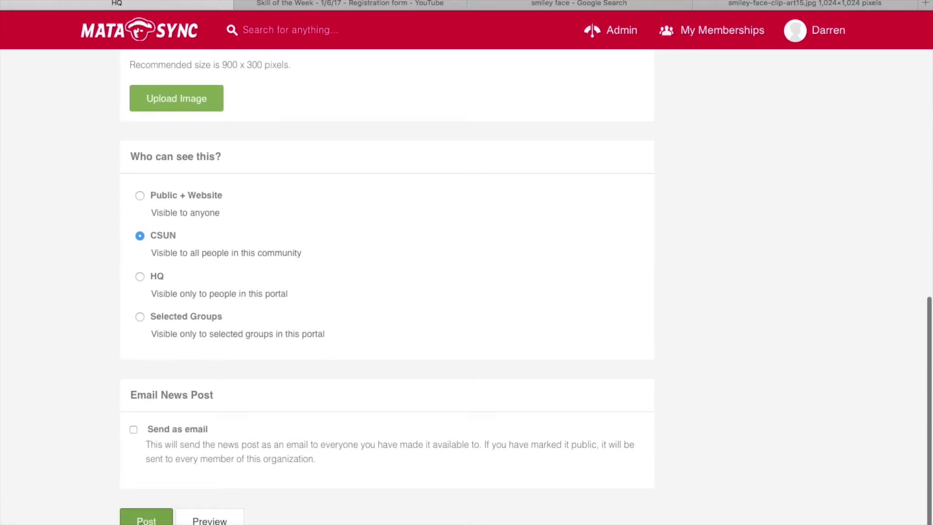
{"action": "scroll", "coordinate": [381, 384], "scroll_direction": "up", "scroll_amount": 12}
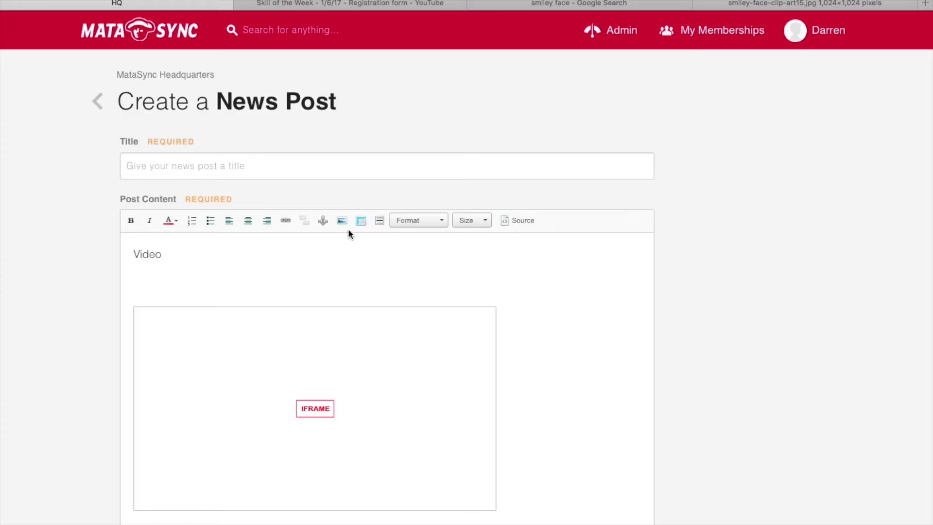
Leave the news post and open the portal's Invite People page to examine the invitation message editor and invitee group setting
{"action": "left_click", "coordinate": [97, 111]}
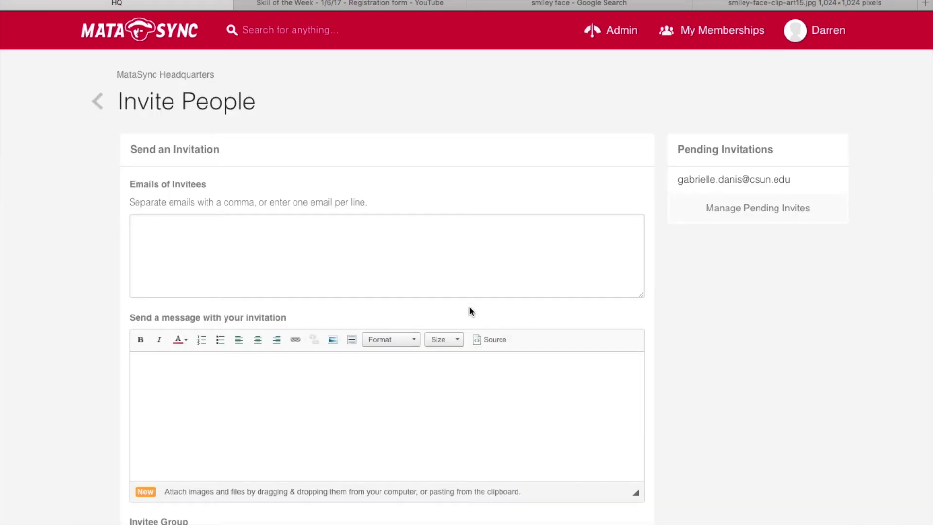
{"action": "scroll", "coordinate": [469, 310], "scroll_direction": "down", "scroll_amount": 3}
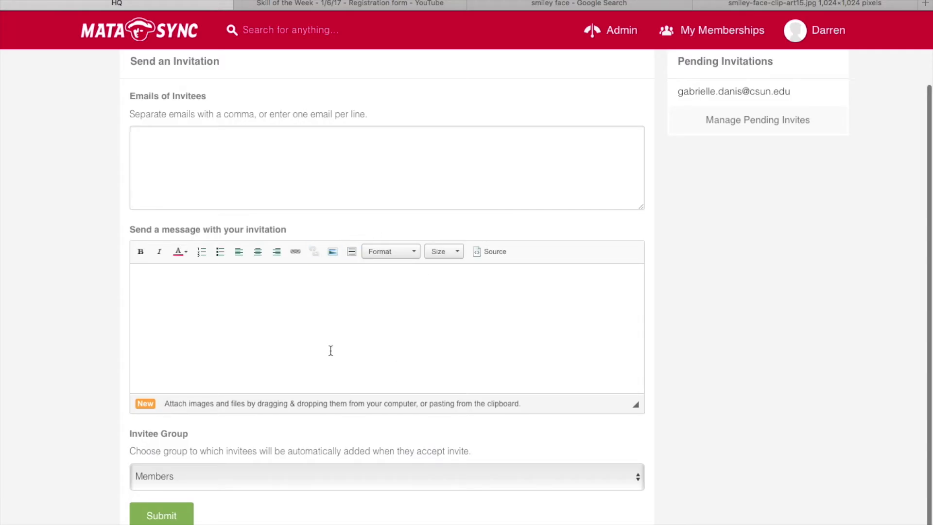
Leave the Invite People page and start a new form in the MataSync Headquarters portal's Forms section
{"action": "scroll", "coordinate": [331, 350], "scroll_direction": "up", "scroll_amount": 2}
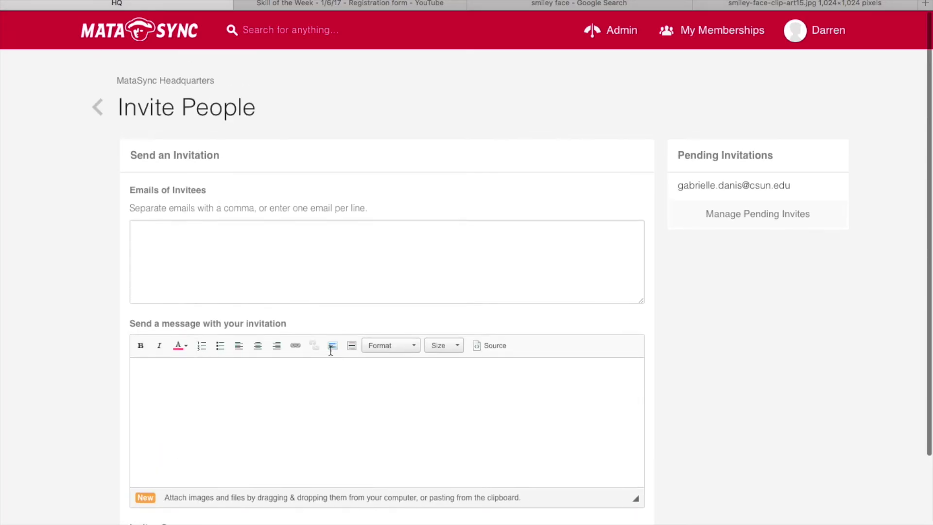
{"action": "left_click", "coordinate": [98, 103]}
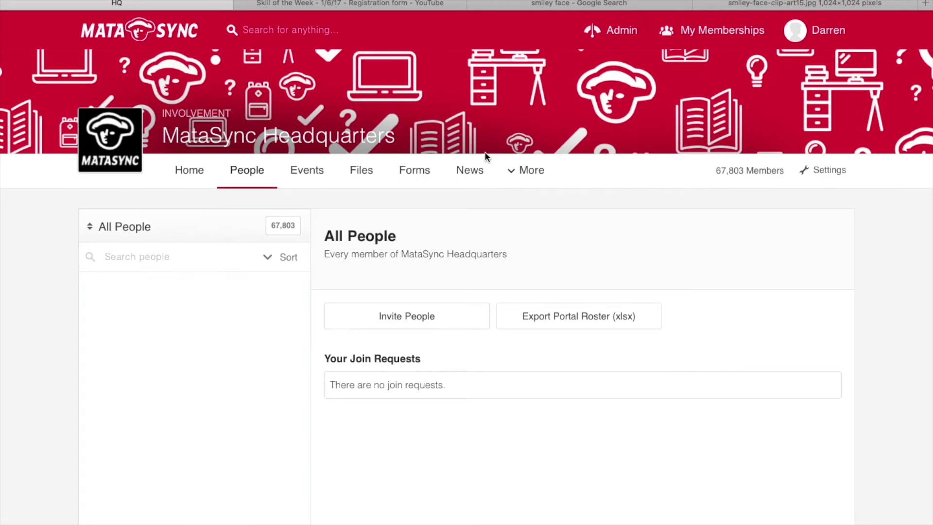
{"action": "left_click", "coordinate": [433, 178]}
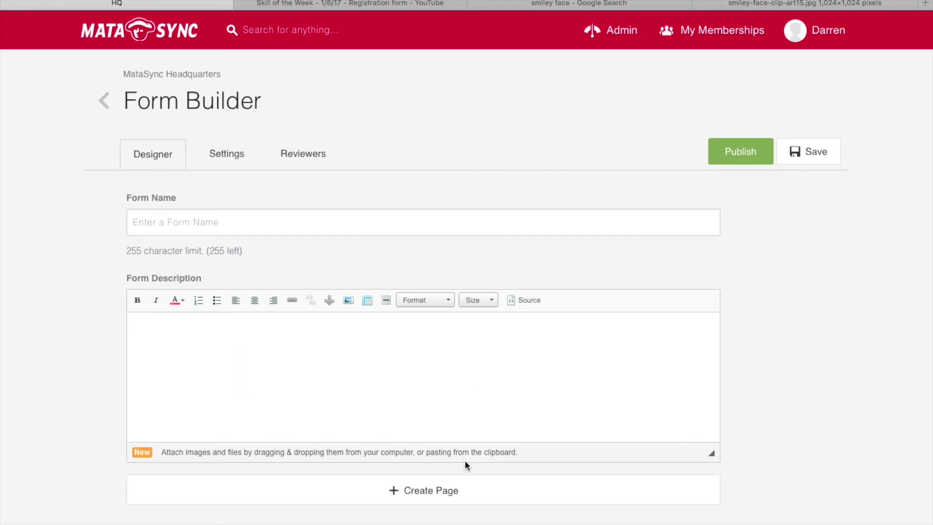
Add a page with a text block to the new form and examine the text block and form description editors
{"action": "left_click", "coordinate": [440, 491]}
{"action": "left_click", "coordinate": [469, 440]}
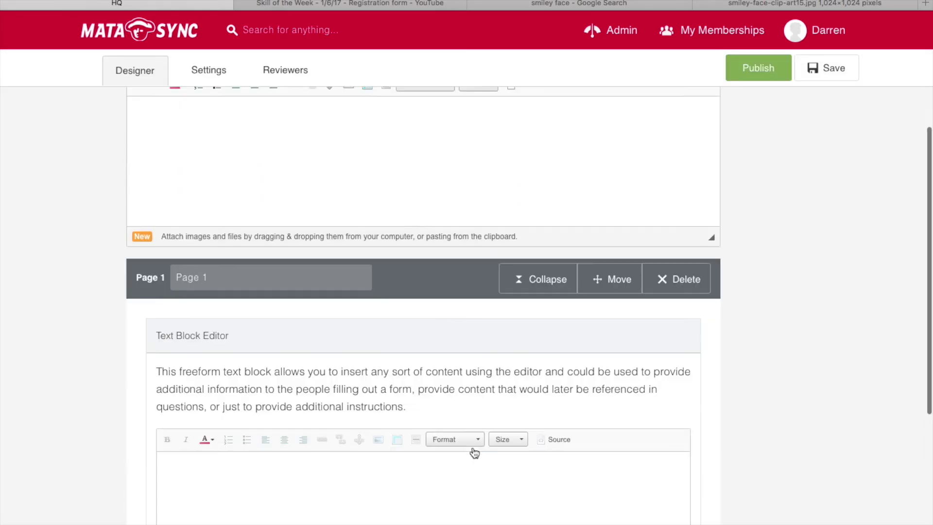
{"action": "scroll", "coordinate": [459, 271], "scroll_direction": "up", "scroll_amount": 1}
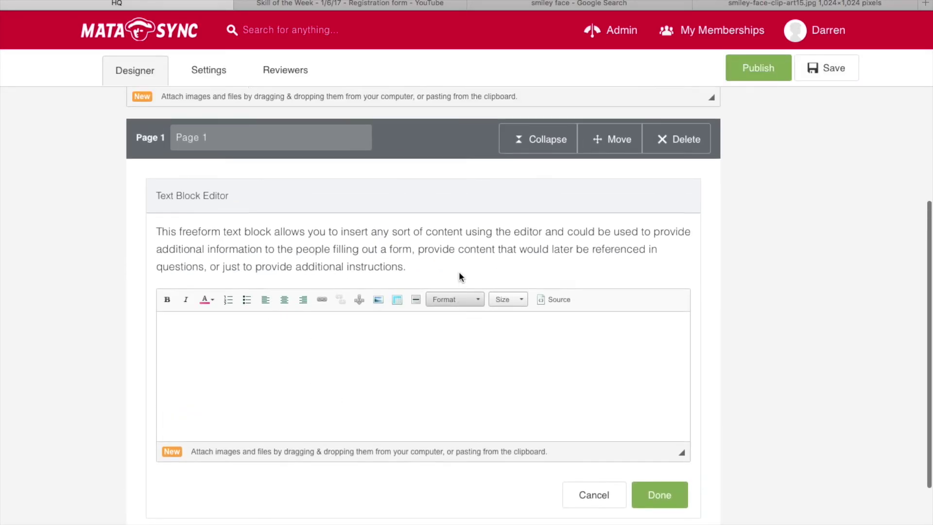
{"action": "scroll", "coordinate": [459, 277], "scroll_direction": "up", "scroll_amount": 10}
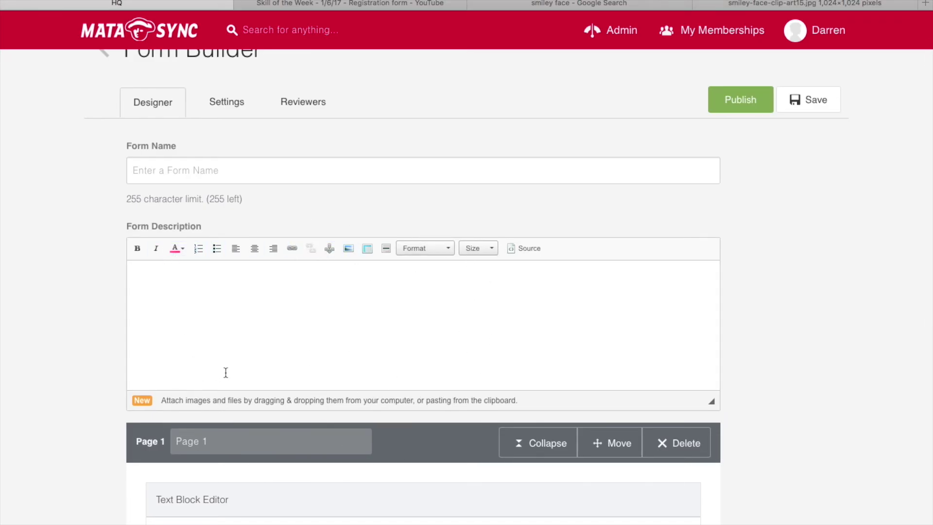
Leave the form builder without saving the form and return to the MataSync home page
{"action": "scroll", "coordinate": [226, 374], "scroll_direction": "up", "scroll_amount": 2}
{"action": "left_click", "coordinate": [104, 105]}
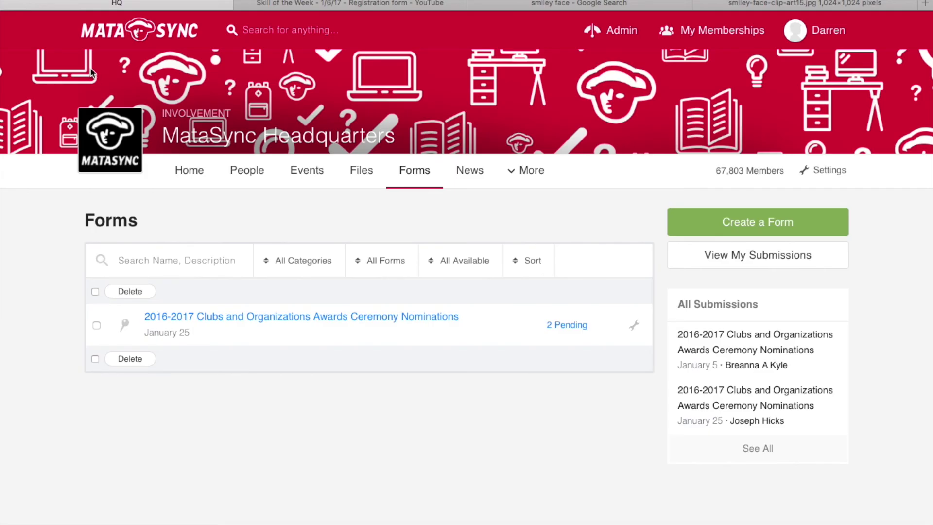
{"action": "left_click", "coordinate": [109, 36]}
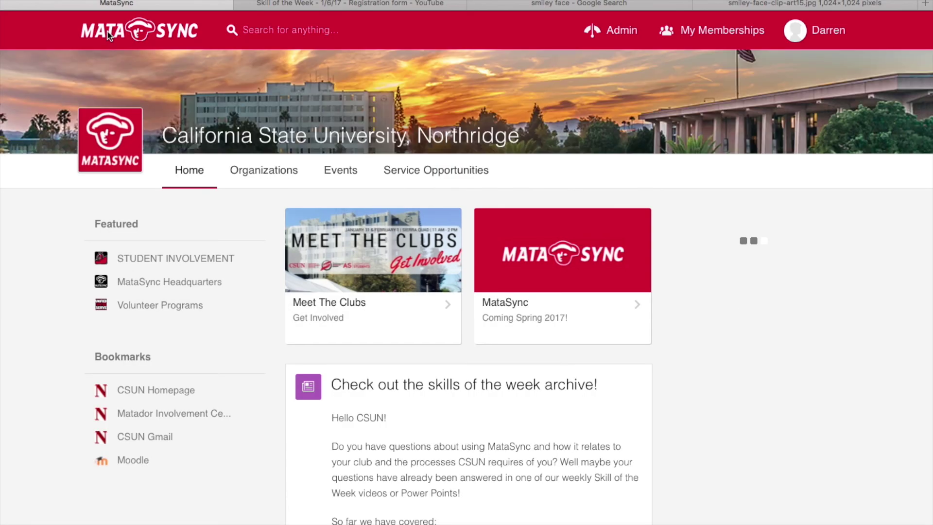